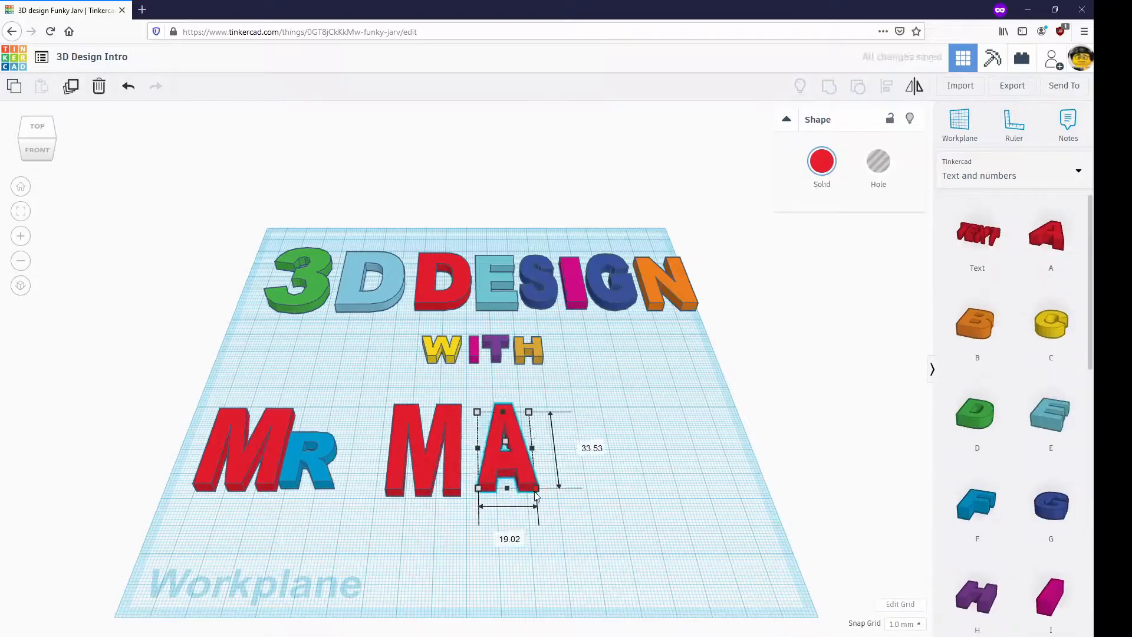
- Add the remaining four letter shapes after the M and A in the lower text row on the workplane
left_click_drag(976, 506, 560, 448)
left_click_drag(976, 595, 620, 448)
scroll(1012, 413, "up", 6)
left_click_drag(1051, 416, 678, 448)
left_click(822, 161)
scroll(1012, 413, "down", 3)
left_click_drag(976, 491, 731, 448)
- Select the letters of the text rows to align them, and show the workplane from above
left_click_drag(790, 516, 177, 393)
key("l")
left_click_drag(560, 374, 413, 328)
left_click_drag(717, 324, 251, 239)
left_click(41, 132)
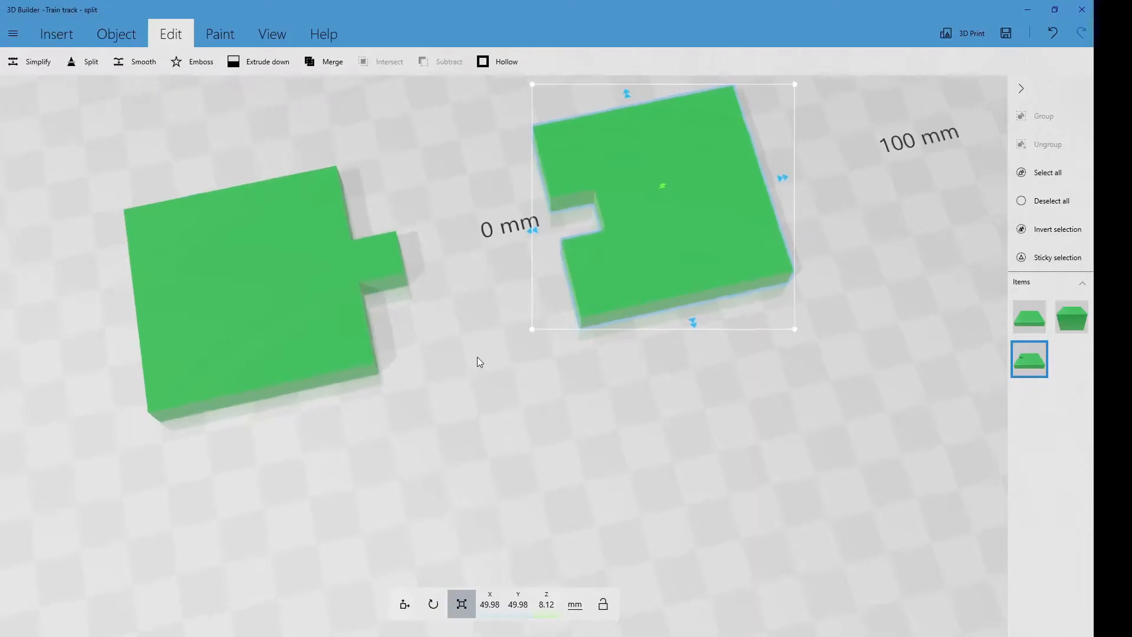
- Switch to 3D Builder, insert a cylinder between the two green pieces and set its height to 8.13 mm
middle_click_drag(477, 361, 513, 422)
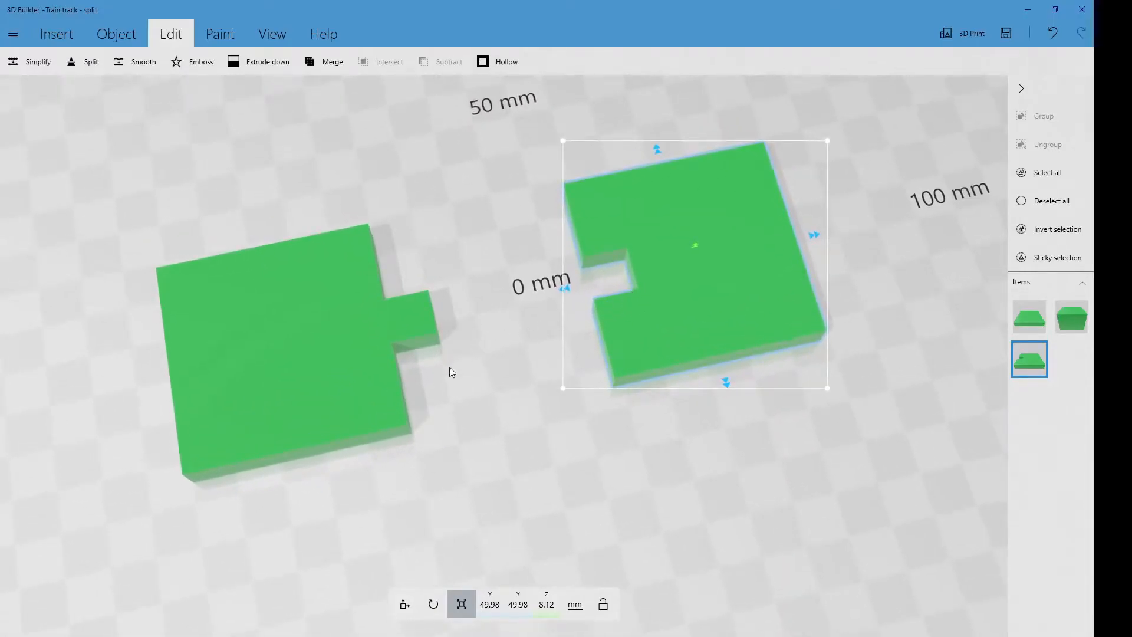
left_click(58, 34)
left_click(207, 62)
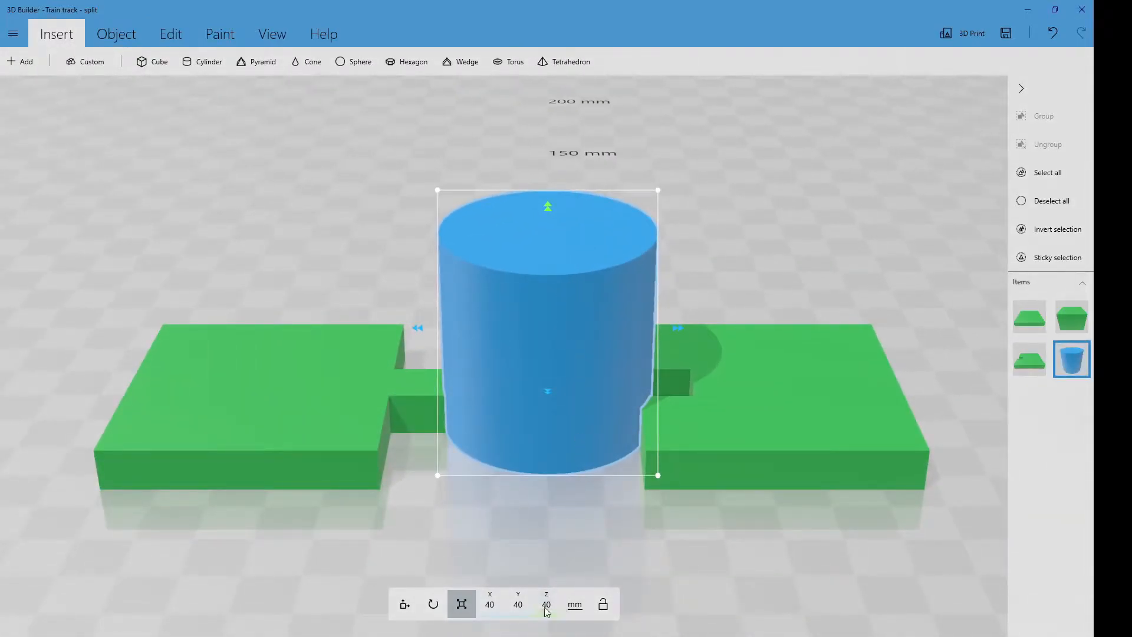
left_click(488, 602)
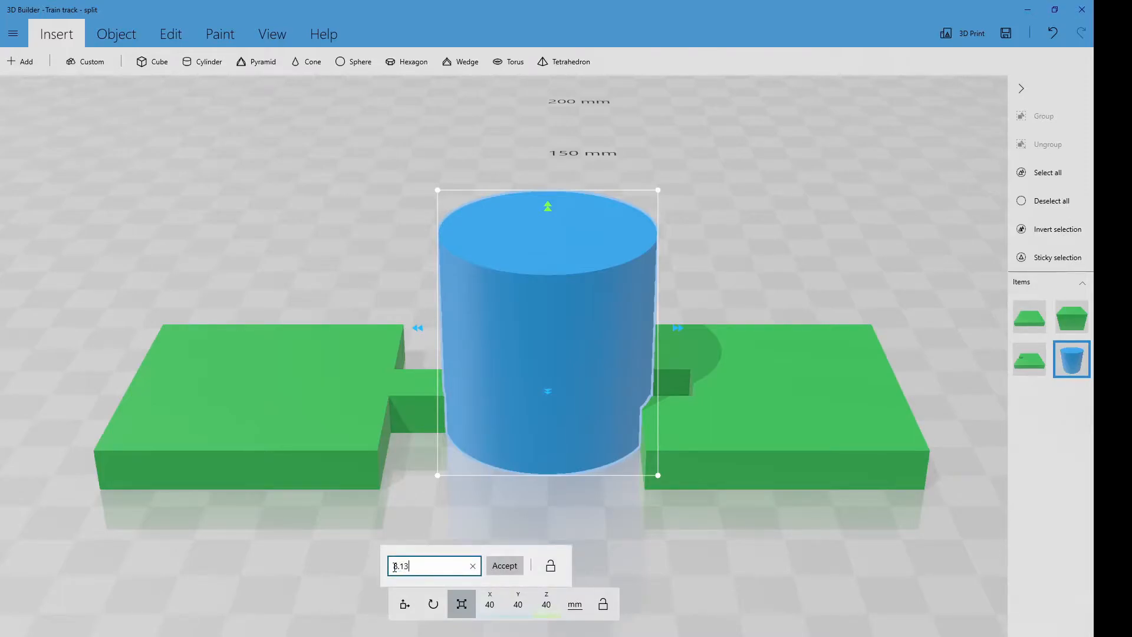
type("8.13")
key("Return")
- Lock the cylinder's proportions and scale it down to about 14.67 mm across
left_click_drag(497, 493, 570, 560)
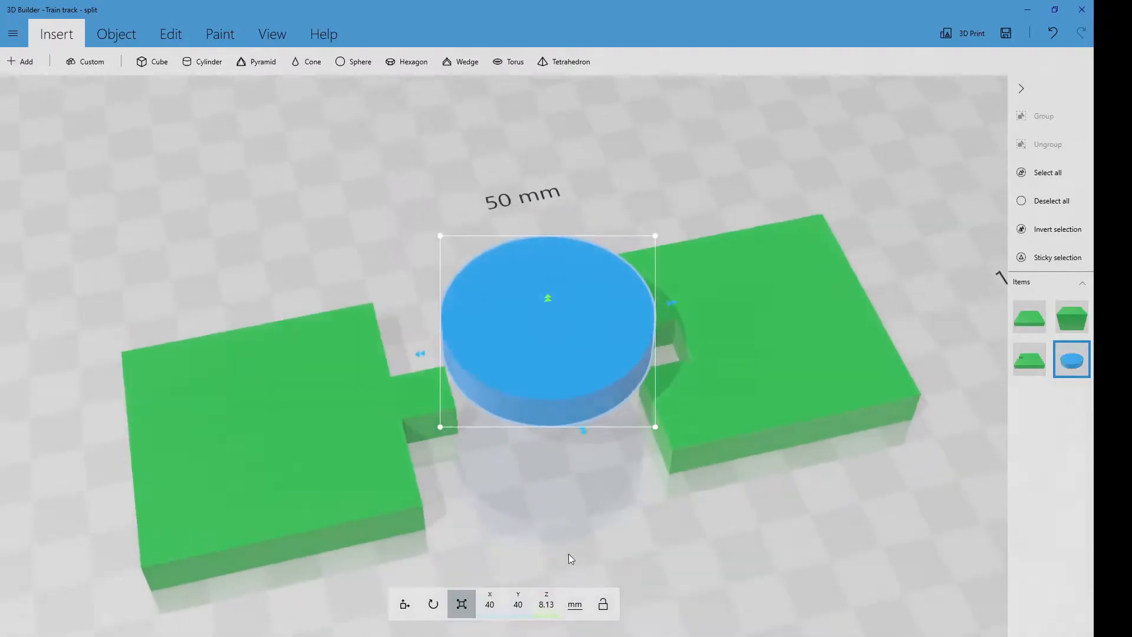
left_click(603, 611)
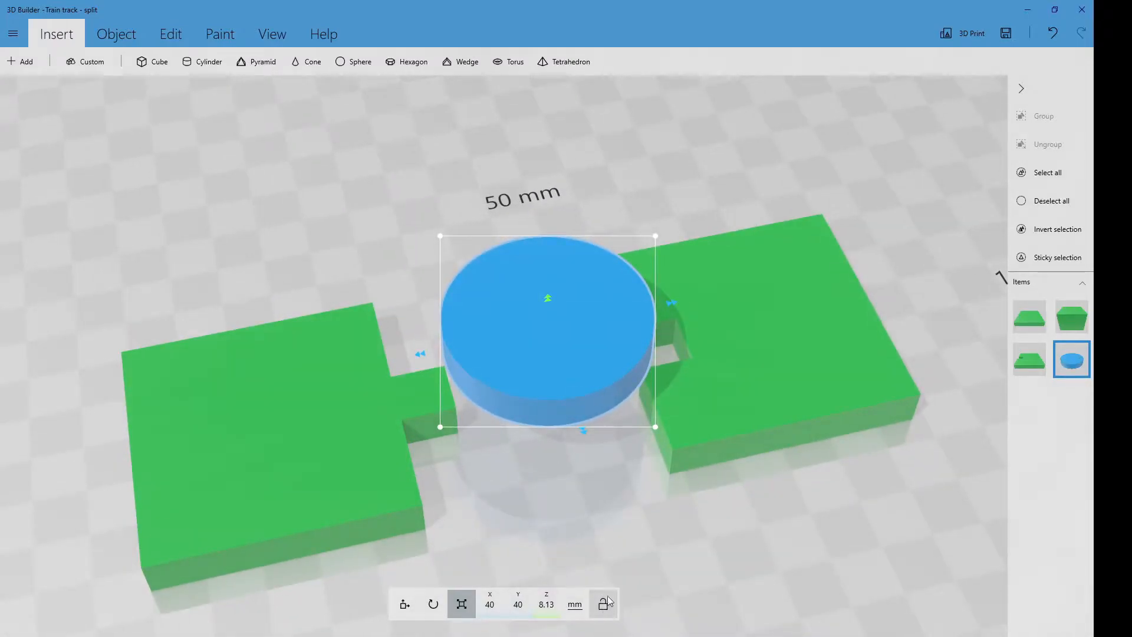
left_click_drag(655, 426, 602, 381)
- Move the cylinder in line with the end of the green piece's tab, at about X -17.38, Y -0.01 mm
left_click_drag(568, 363, 497, 390)
left_click_drag(494, 488, 896, 529)
right_click_drag(792, 361, 625, 393)
left_click(410, 597)
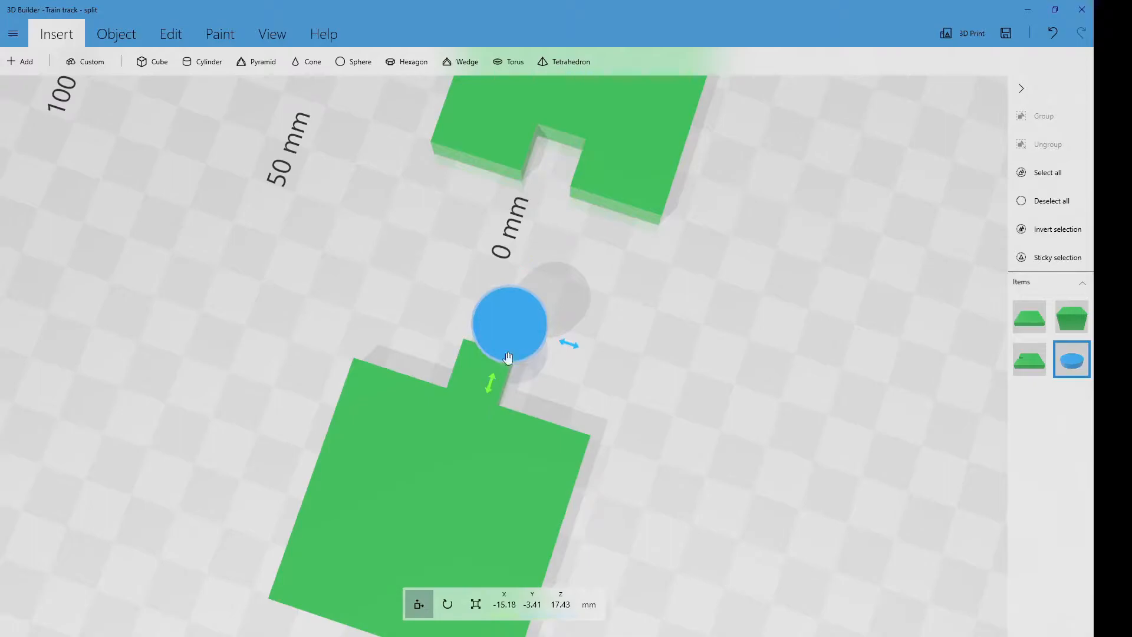
left_click_drag(571, 347, 555, 342)
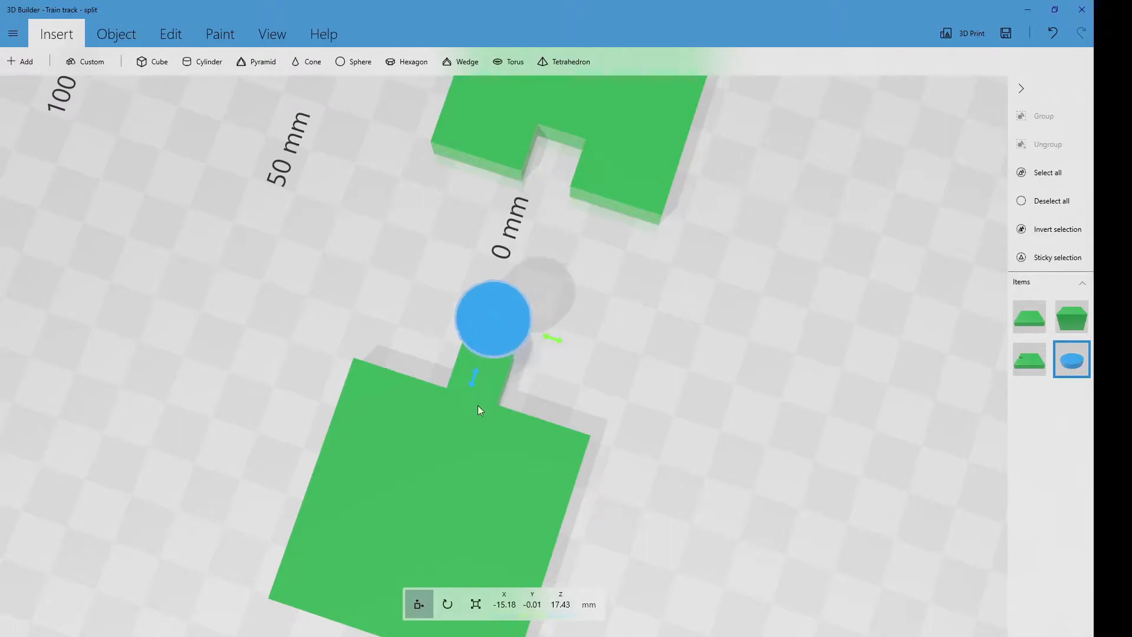
left_click_drag(475, 375, 479, 385)
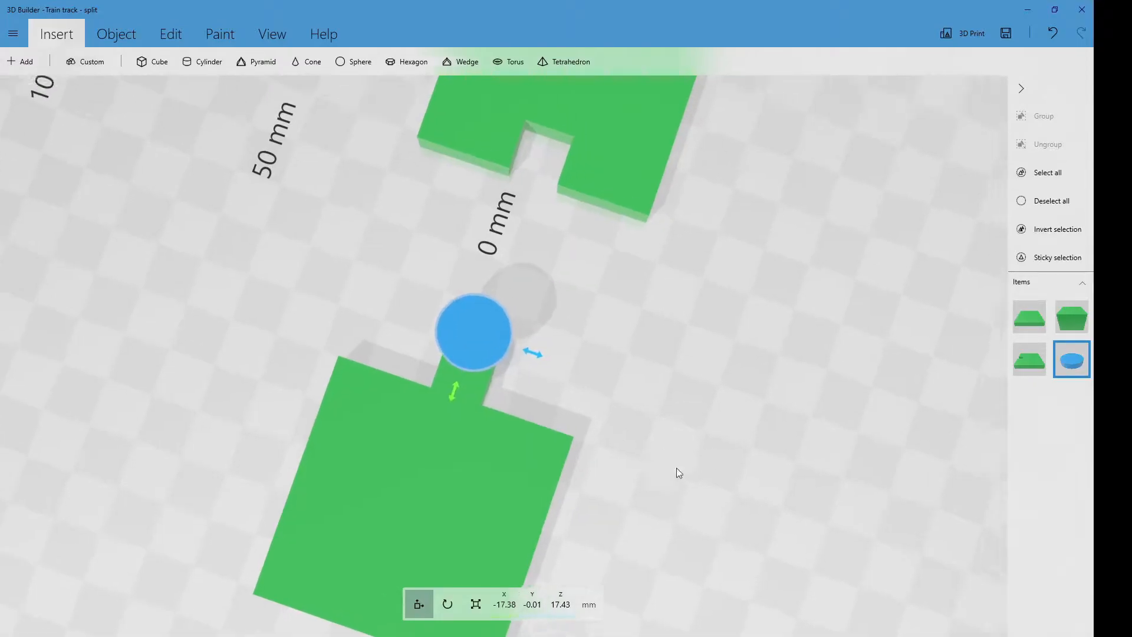
- Lower the cylinder beside the tab to about Z 1.72 mm
right_click_drag(692, 464, 563, 469)
left_click_drag(563, 464, 365, 322)
left_click_drag(412, 237, 414, 301)
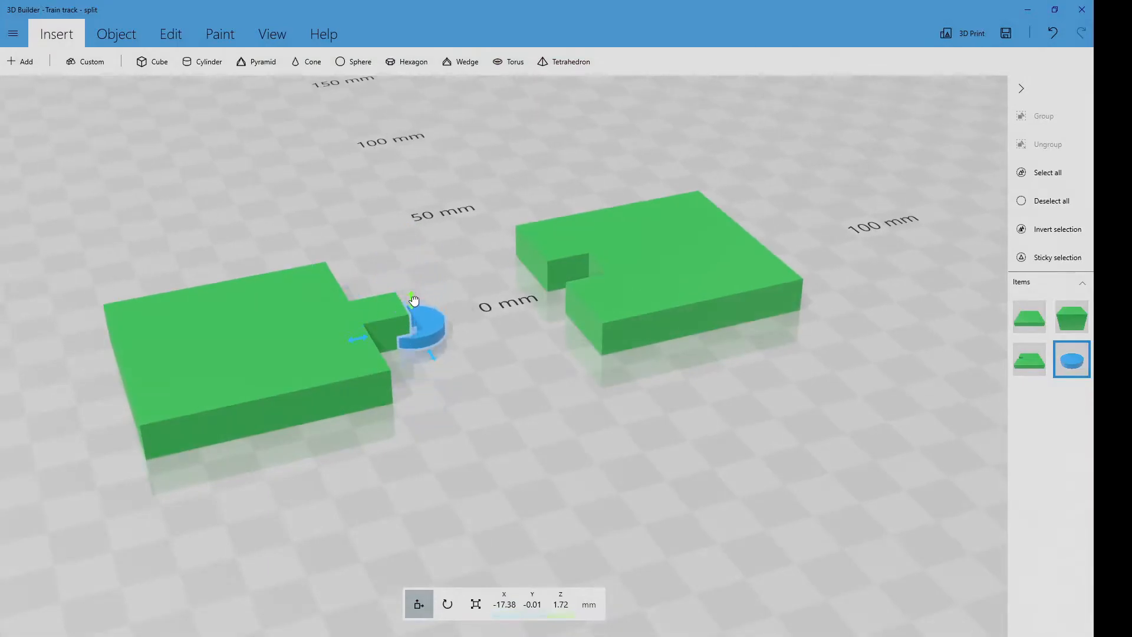
- With proportions unlocked, set the tab cylinder's height to 8.13 mm and raise it to about Z 4.06 mm
left_click(475, 604)
left_click(547, 605)
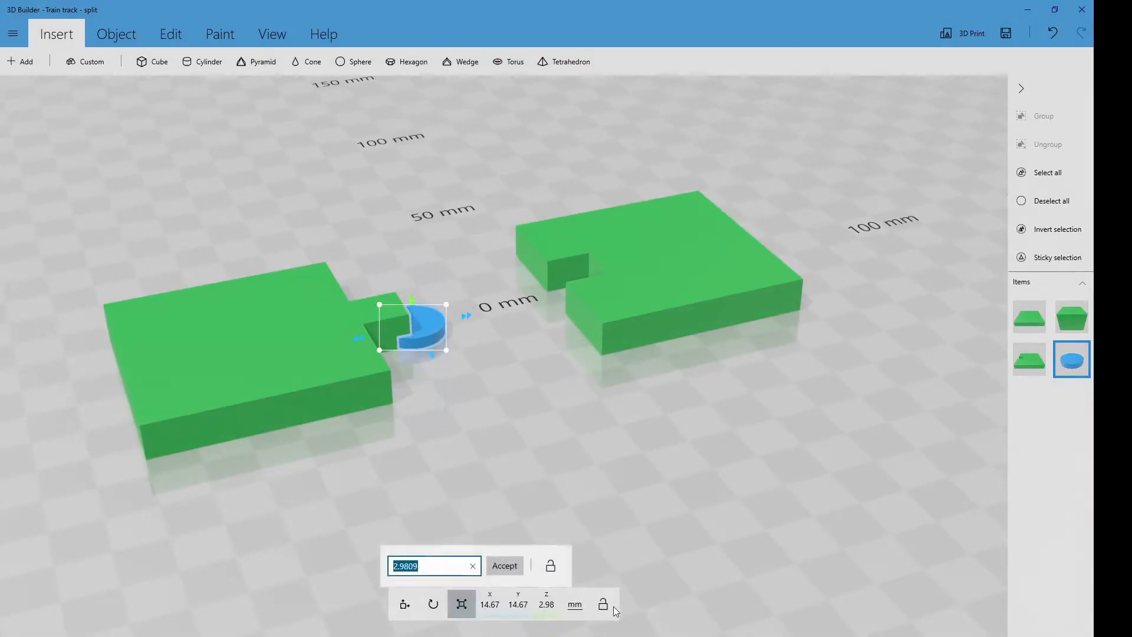
left_click(547, 605)
left_click(436, 566)
key("BackSpace")
type("8.13")
key("Return")
left_click(443, 352)
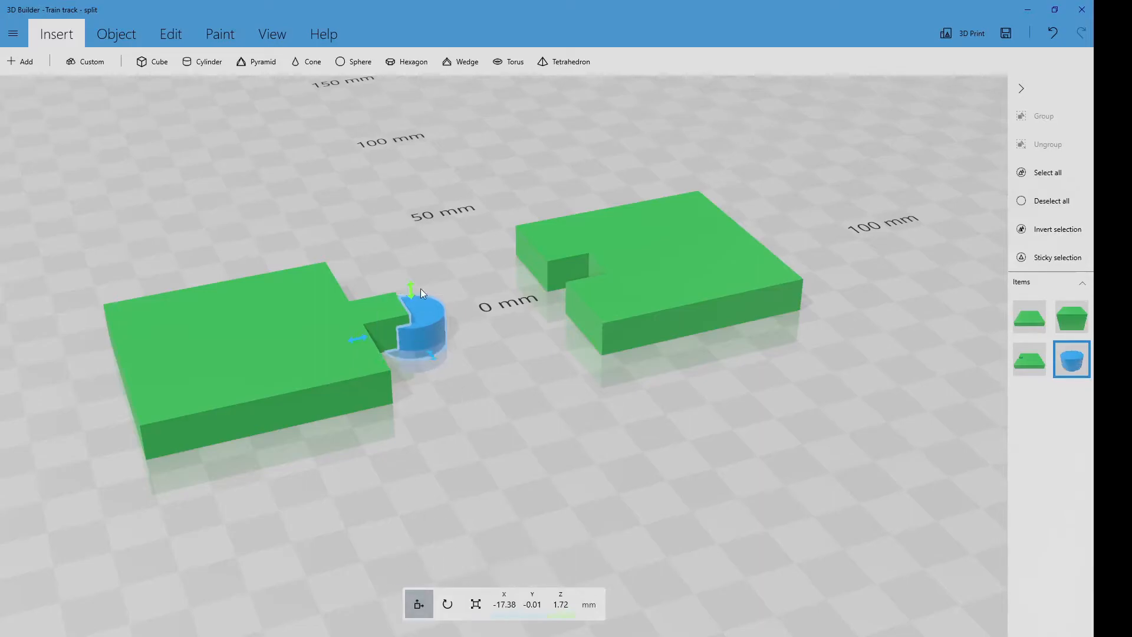
left_click_drag(455, 374, 346, 547)
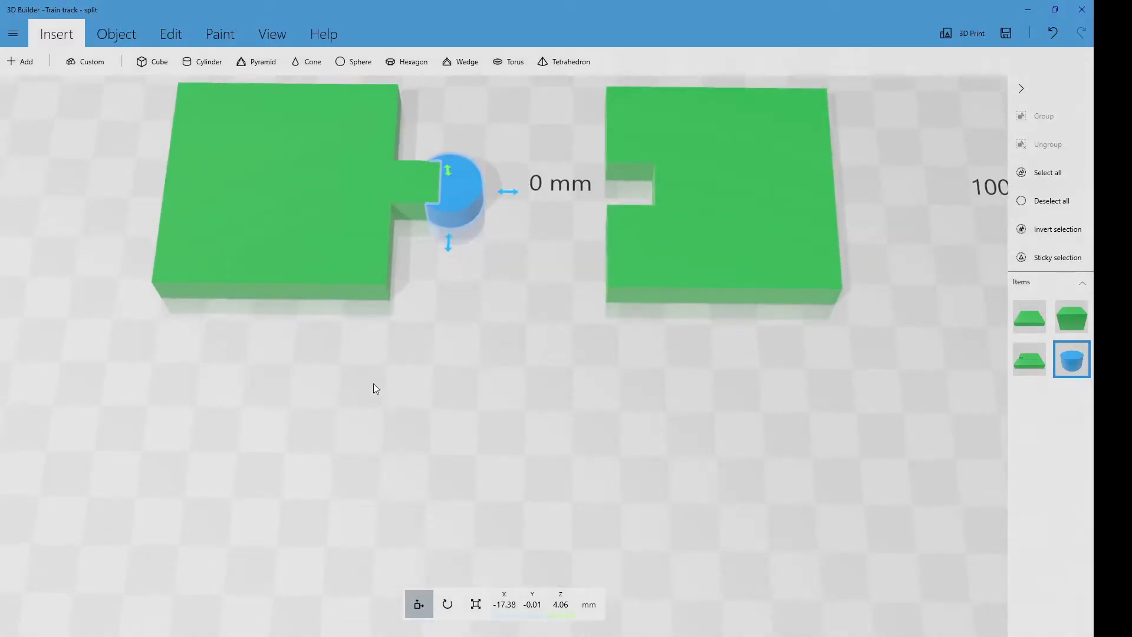
- Duplicate the cylinder, move the copy to the inner end of the other piece's slot and stretch its height to about 12.27 mm
key("ctrl+d")
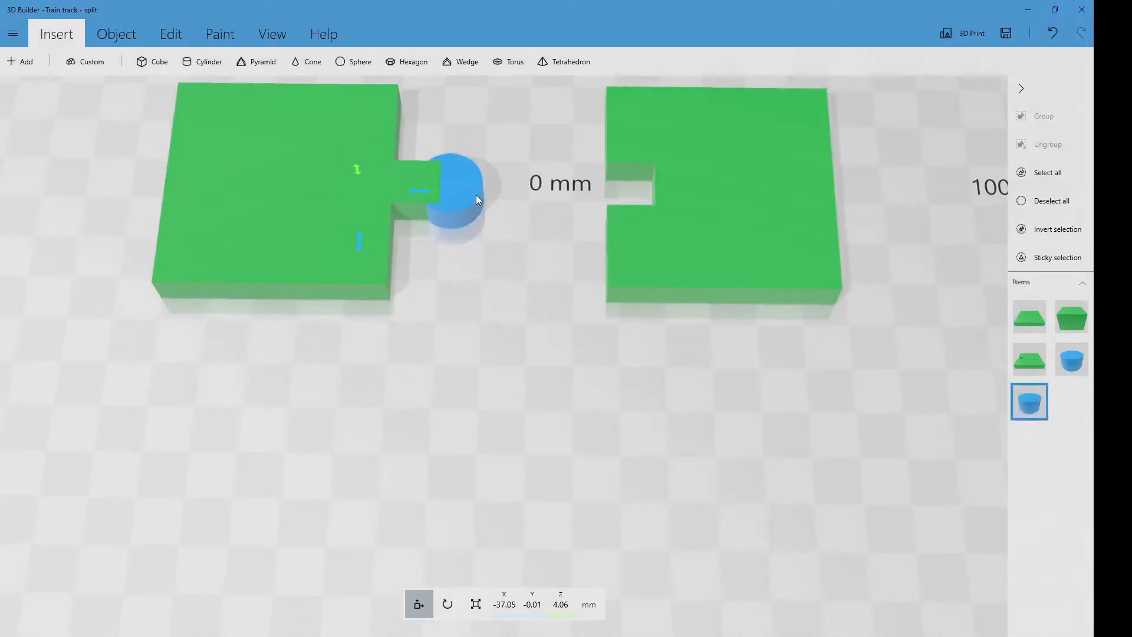
left_click_drag(419, 198, 741, 200)
left_click(476, 603)
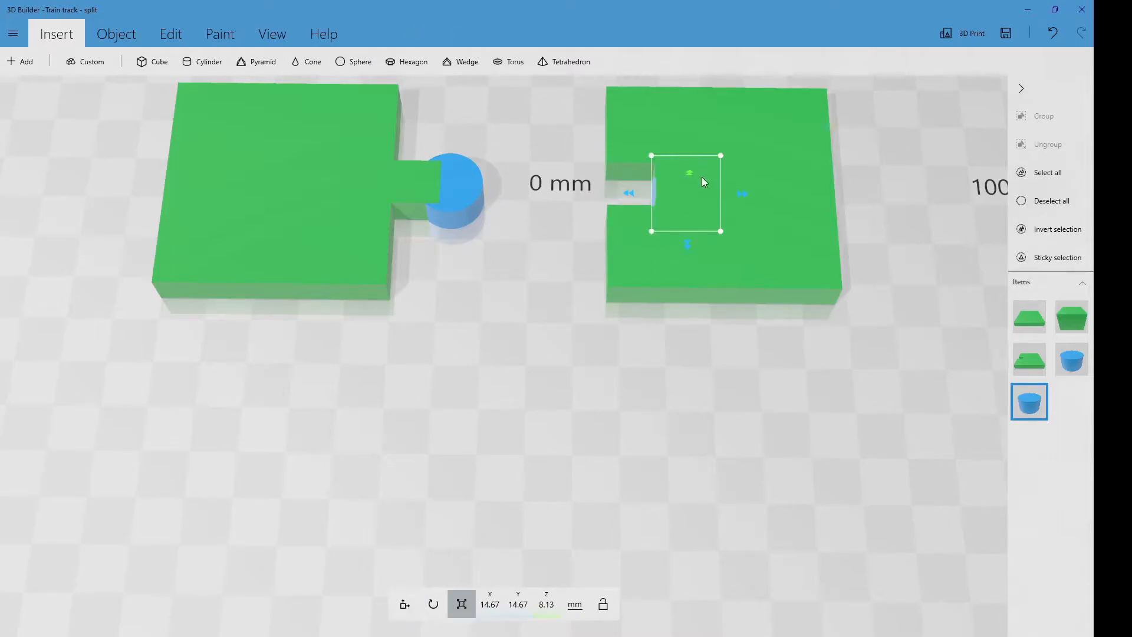
left_click_drag(688, 248, 694, 256)
key("ctrl+z")
right_click_drag(748, 396, 845, 337)
left_click_drag(771, 327, 872, 219)
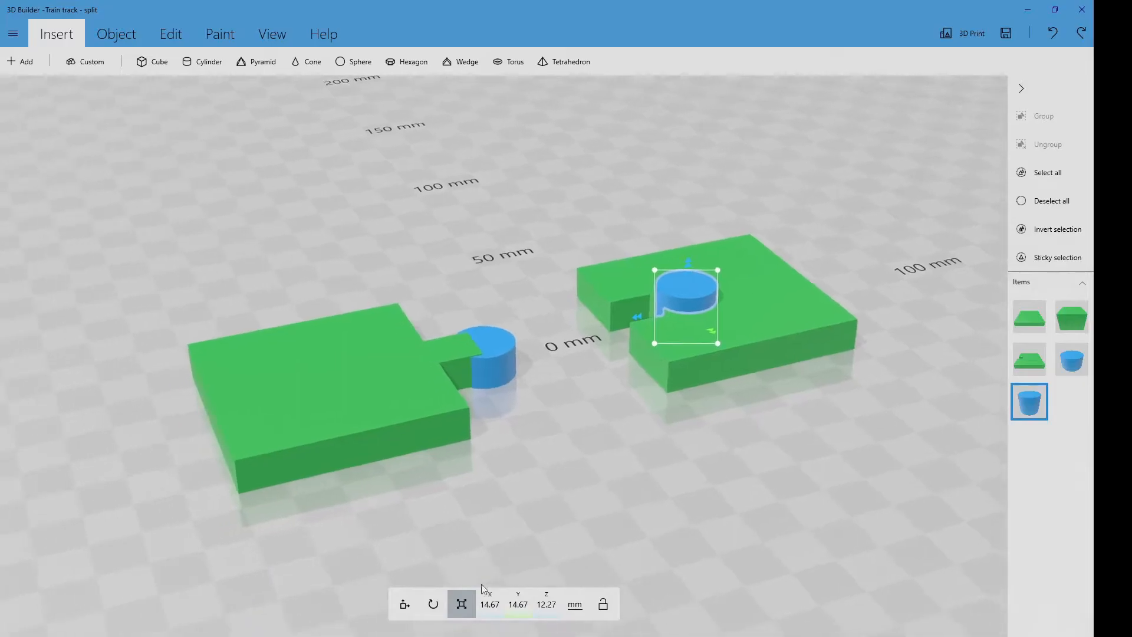
- Lower the duplicated cylinder to about Z 4.29 mm and subtract it from the slotted piece
left_click(405, 604)
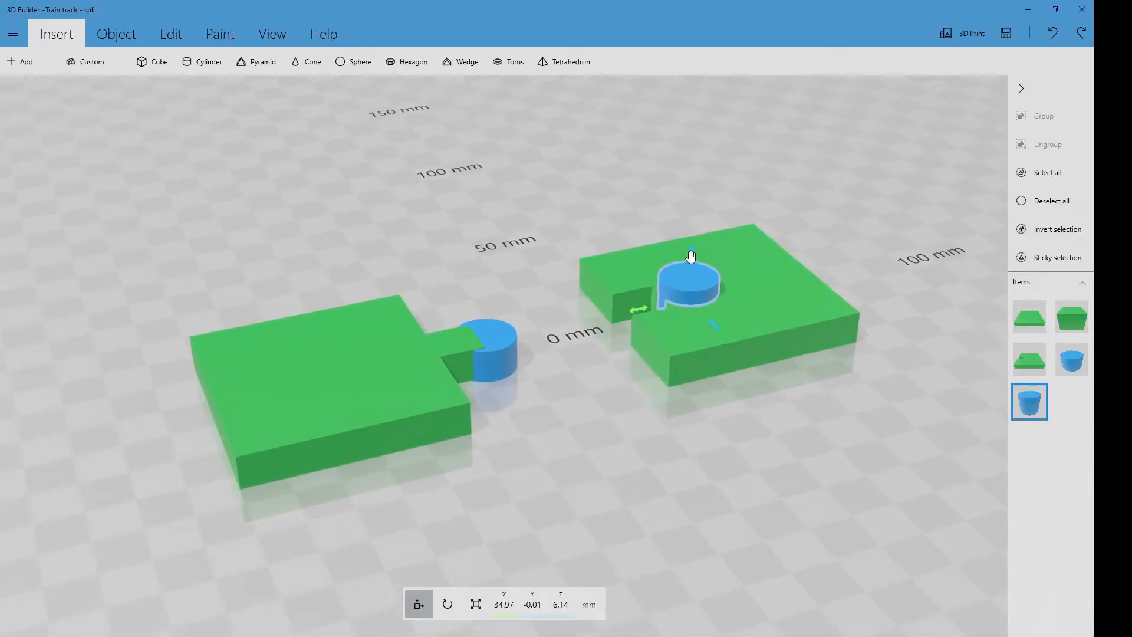
left_click_drag(693, 254, 692, 258)
left_click(220, 34)
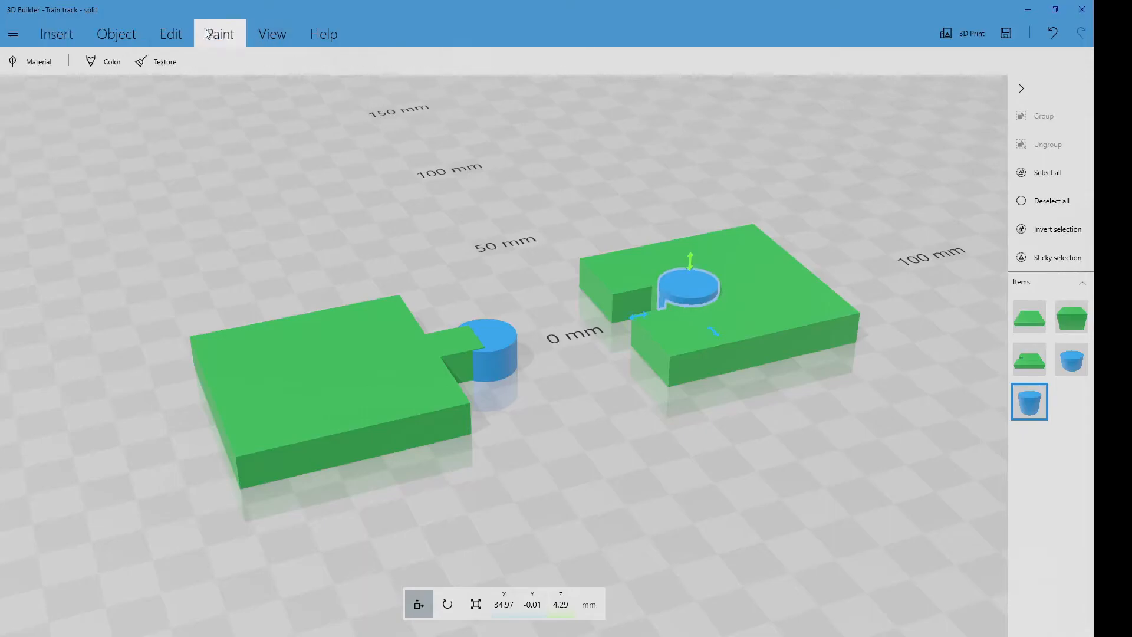
left_click(171, 34)
left_click(442, 61)
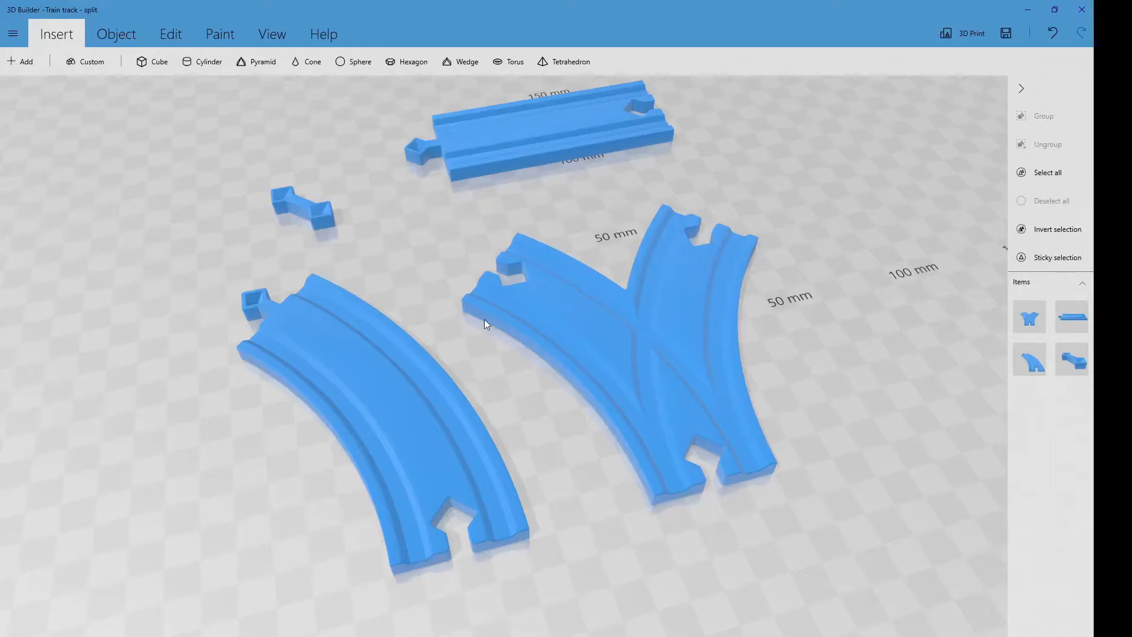
- Move the double-ended connector into the junction track's end slot, at about X -42.9, Y 46.06 mm
left_click(306, 220)
left_click_drag(304, 249, 526, 284)
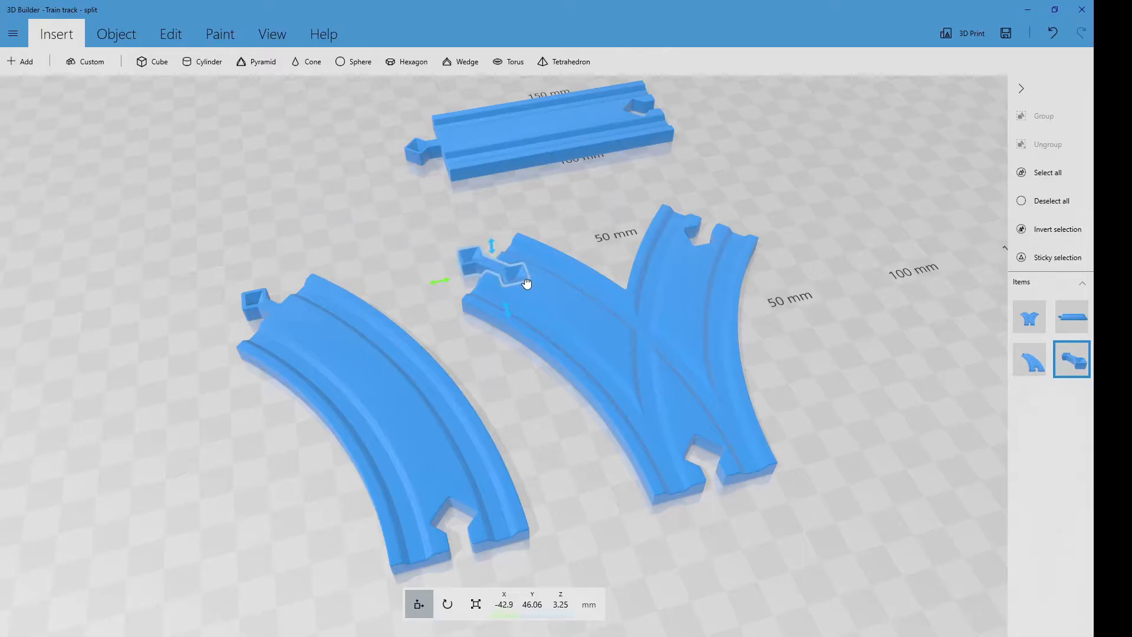
- Rotate the straight track piece to a yaw of -45 degrees
left_click(505, 169)
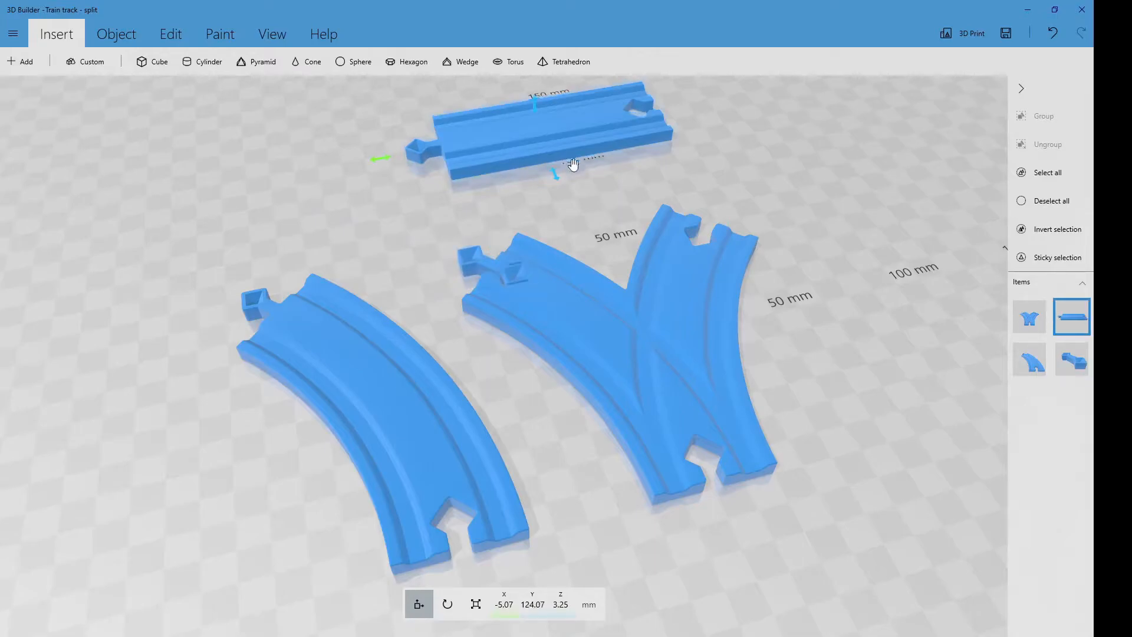
left_click(448, 605)
left_click_drag(583, 224, 465, 218)
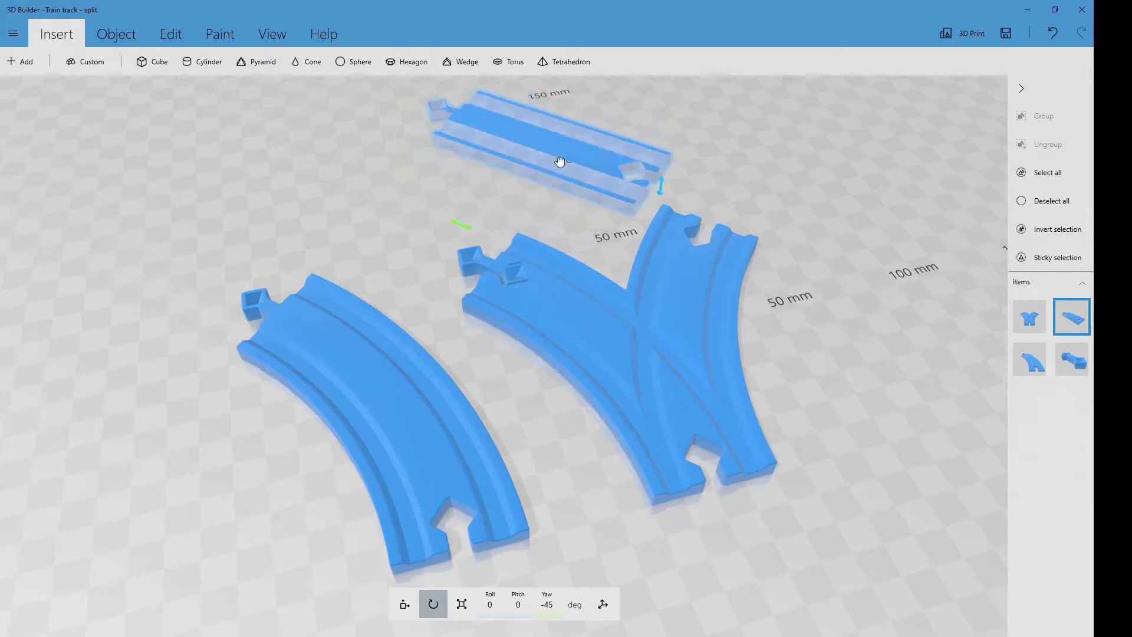
- Move the rotated straight track towards the connector at the end of the junction track
left_click(405, 604)
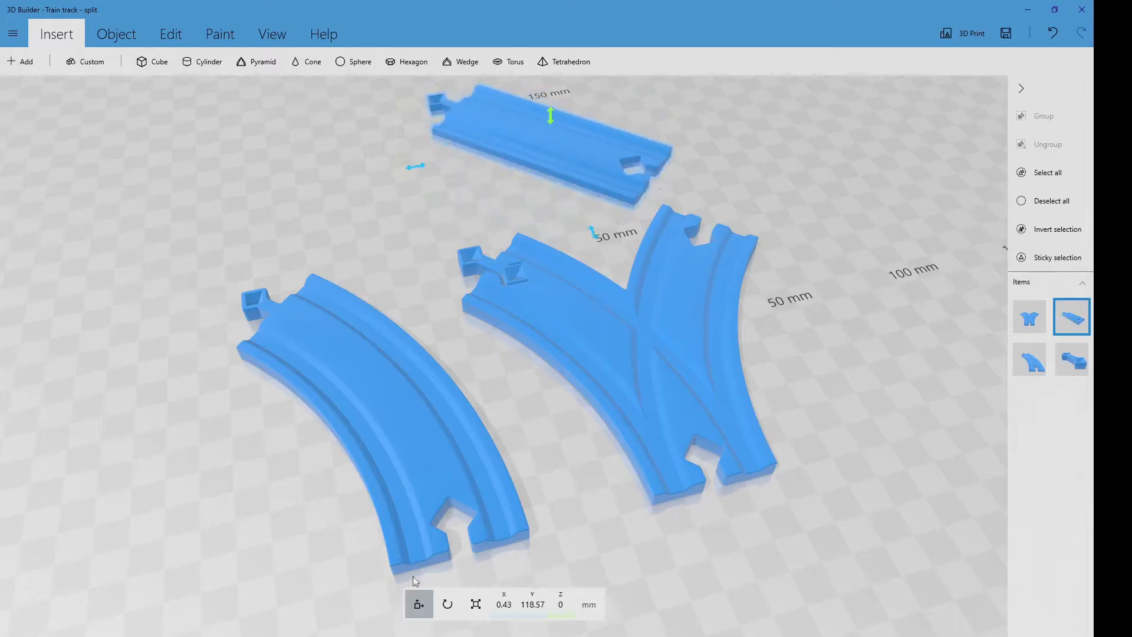
left_click_drag(551, 117, 551, 113)
left_click_drag(415, 167, 434, 167)
left_click_drag(551, 118, 544, 144)
left_click_drag(415, 161, 277, 291)
left_click_drag(441, 256, 398, 249)
left_click_drag(508, 334, 334, 254)
- Place the star trophy figure on top of the twisted pillar, at X 0 and about Z 105.65 mm
left_click_drag(516, 221, 667, 477)
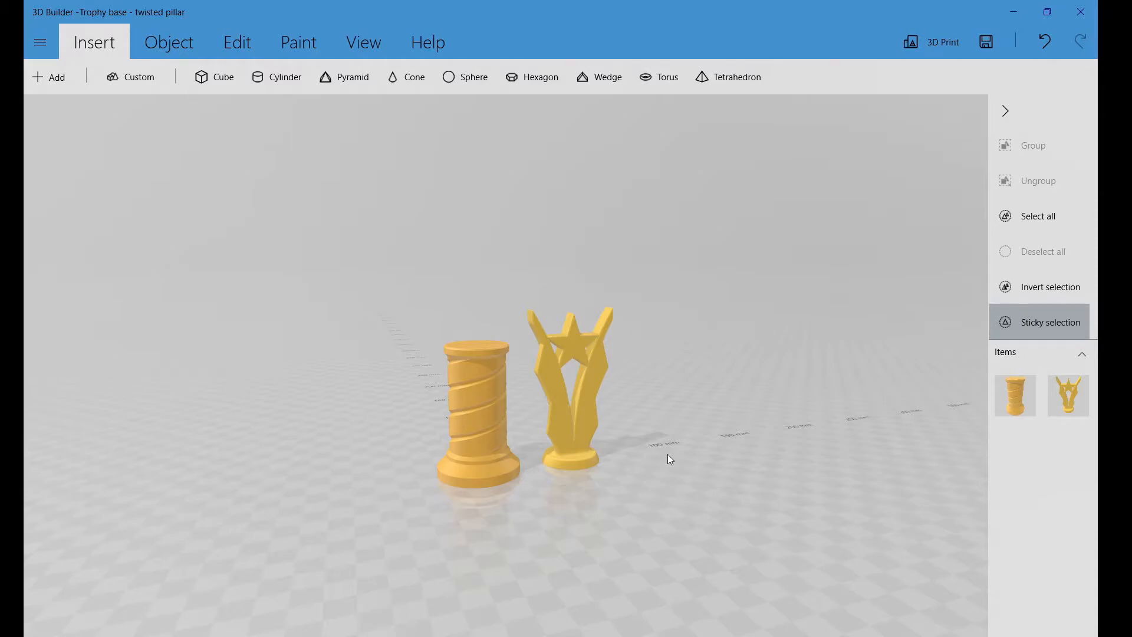
left_click(577, 434)
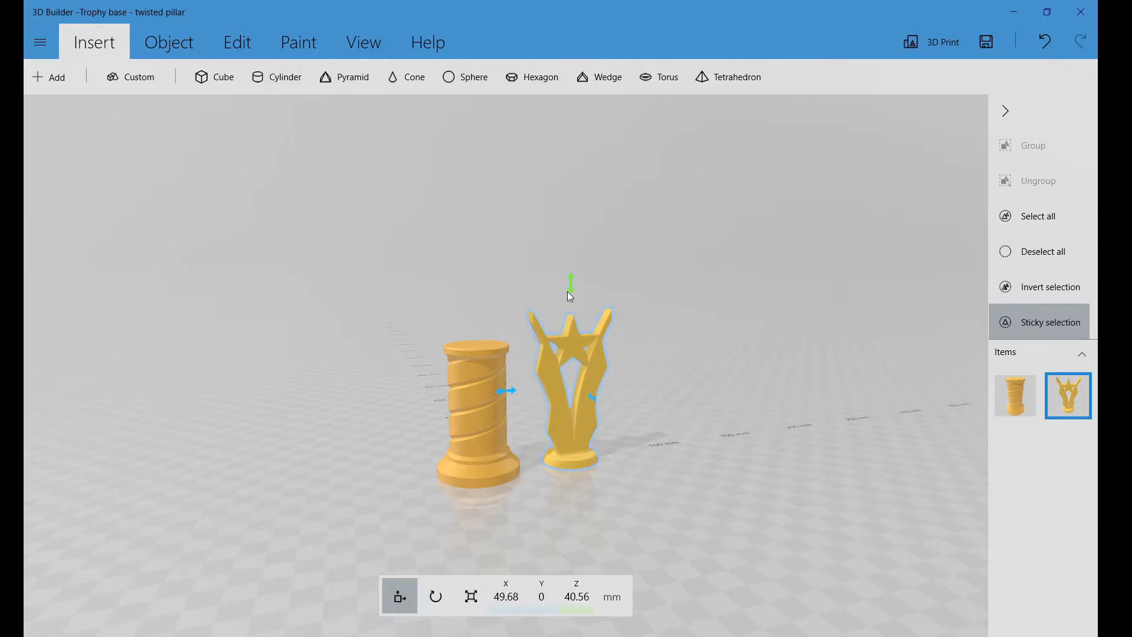
left_click_drag(569, 293, 537, 159)
left_click_drag(505, 265, 398, 279)
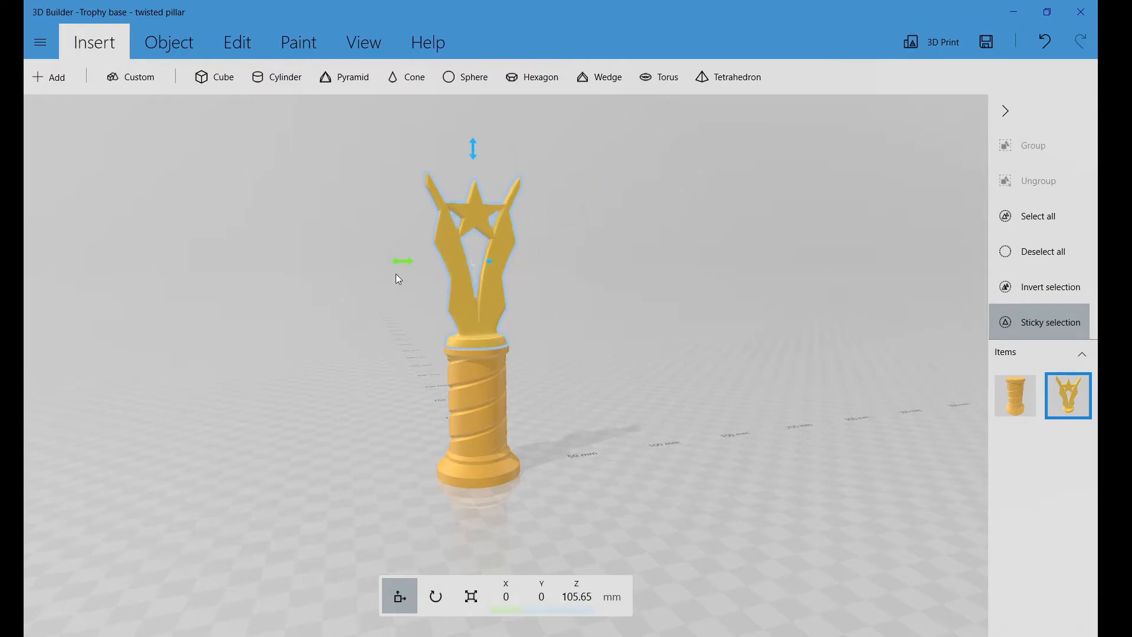
middle_click_drag(551, 384, 614, 439)
right_click_drag(614, 436, 752, 459)
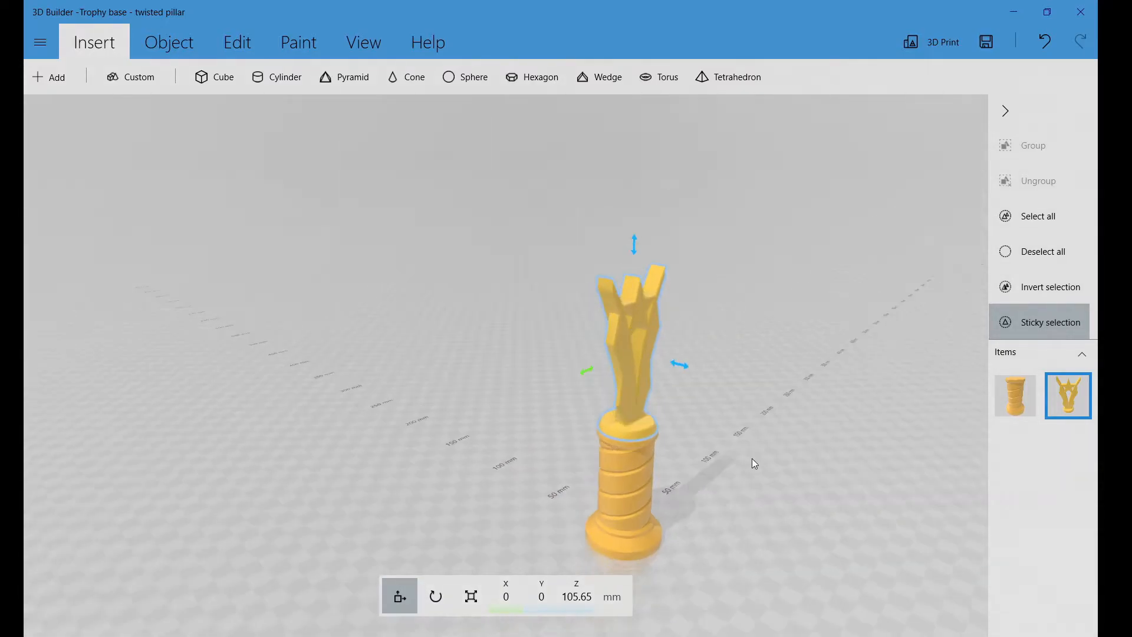
left_click_drag(614, 489, 583, 419)
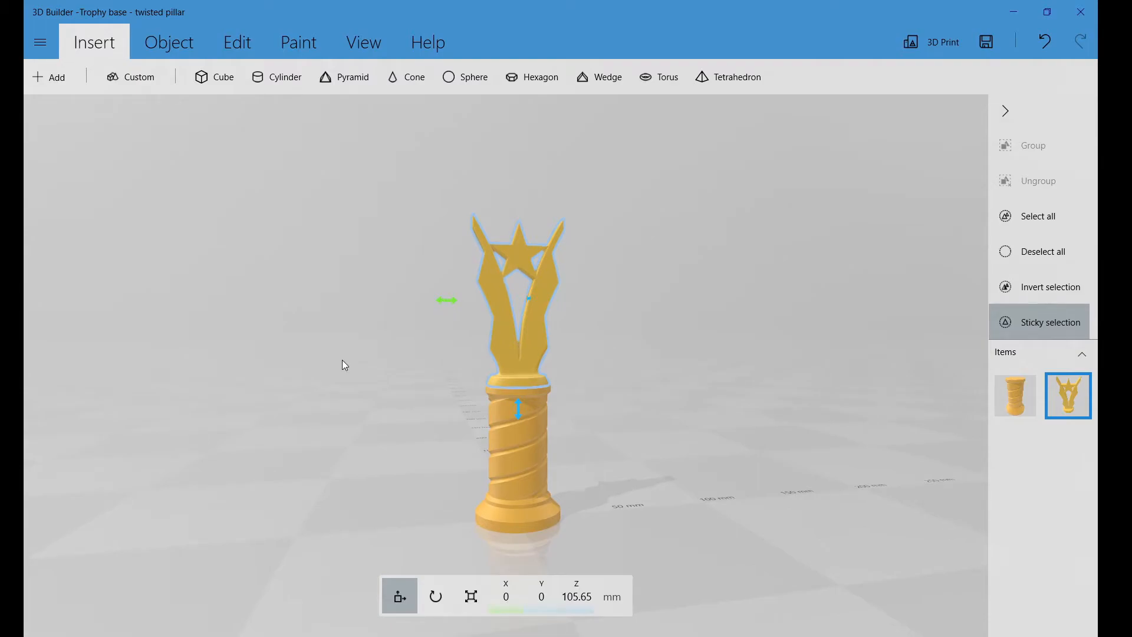
left_click_drag(342, 360, 261, 345)
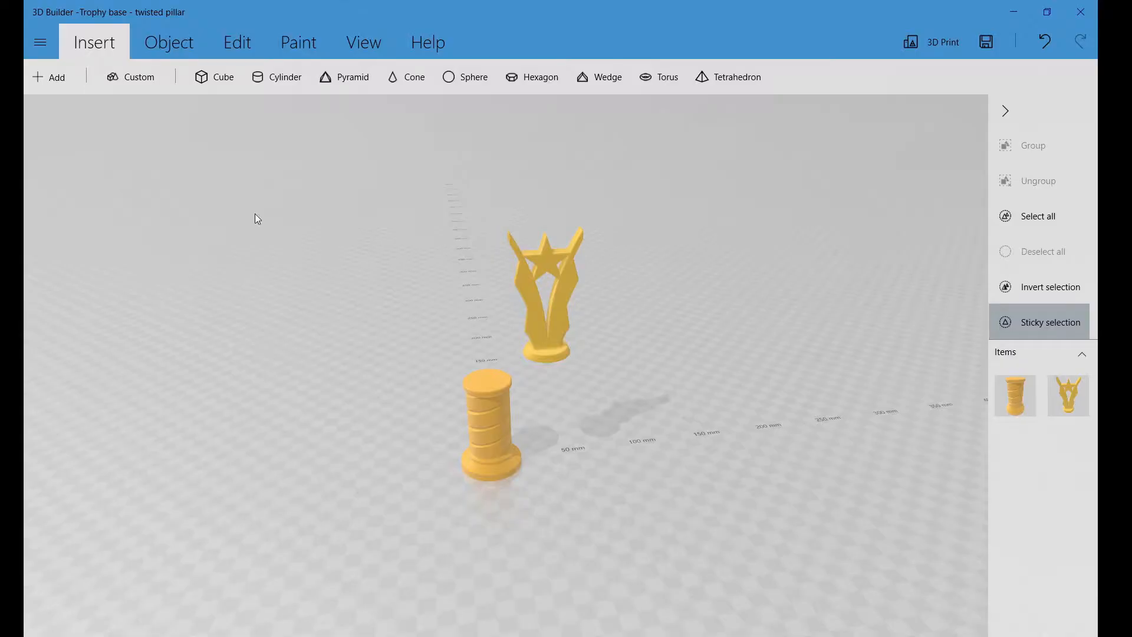
- Insert a cylinder and move it out beside the twisted pillar, to about X 47.8 mm
left_click(267, 81)
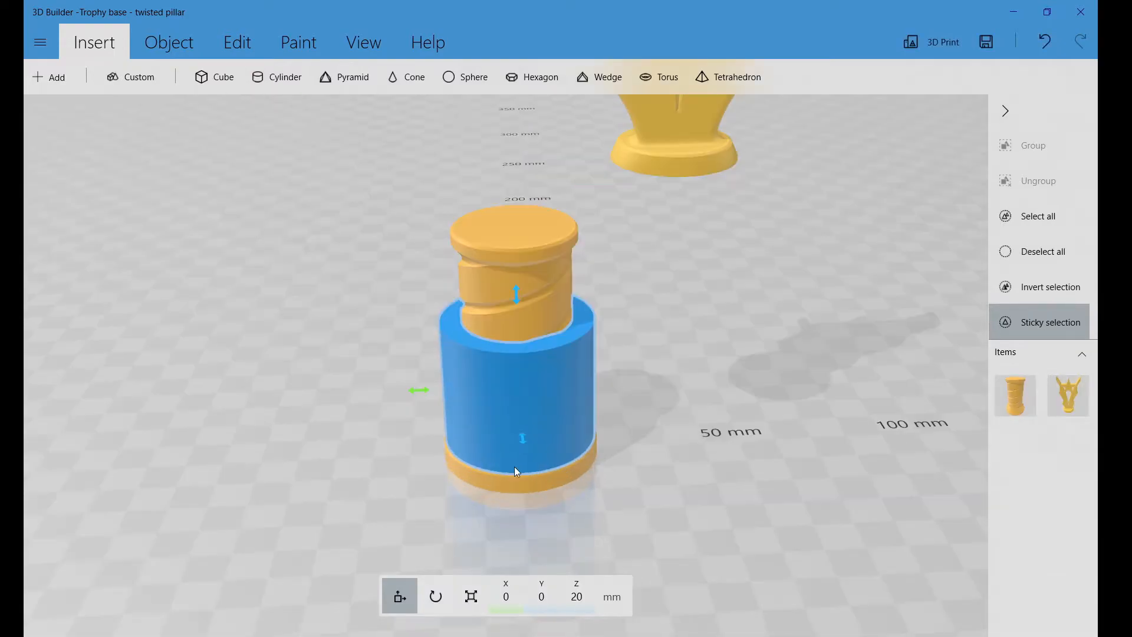
left_click_drag(686, 330, 959, 346)
left_click_drag(775, 520, 681, 553)
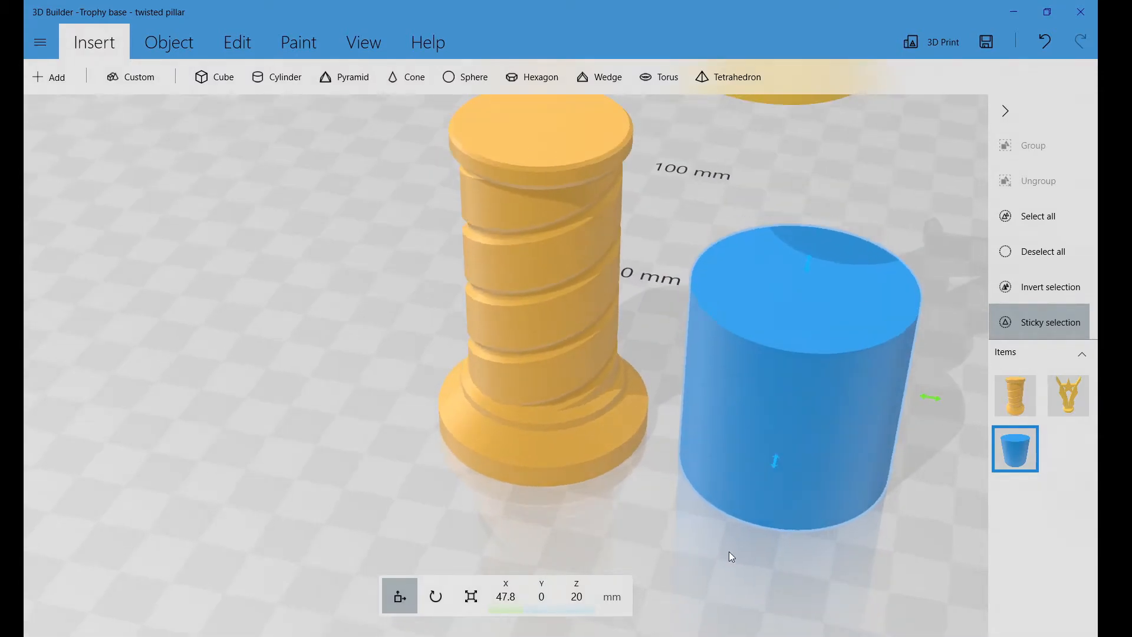
- Scale the new cylinder down uniformly to about 12.14 mm in all directions
scroll(729, 551, "down", 2)
left_click(745, 427)
left_click(713, 412)
left_click(470, 593)
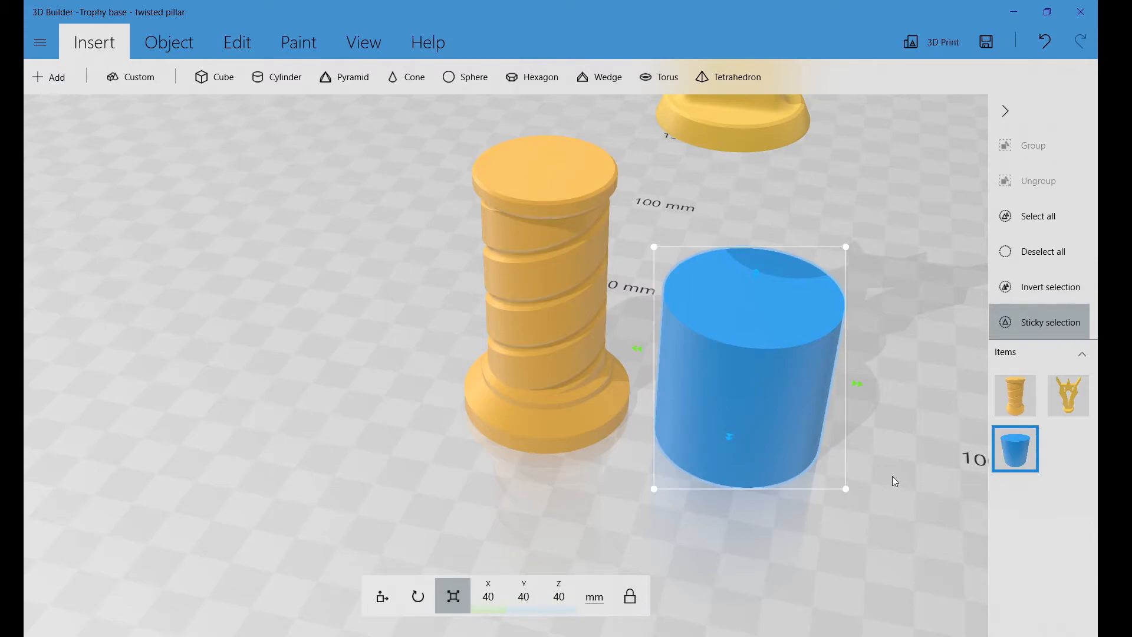
left_click_drag(825, 477, 754, 419)
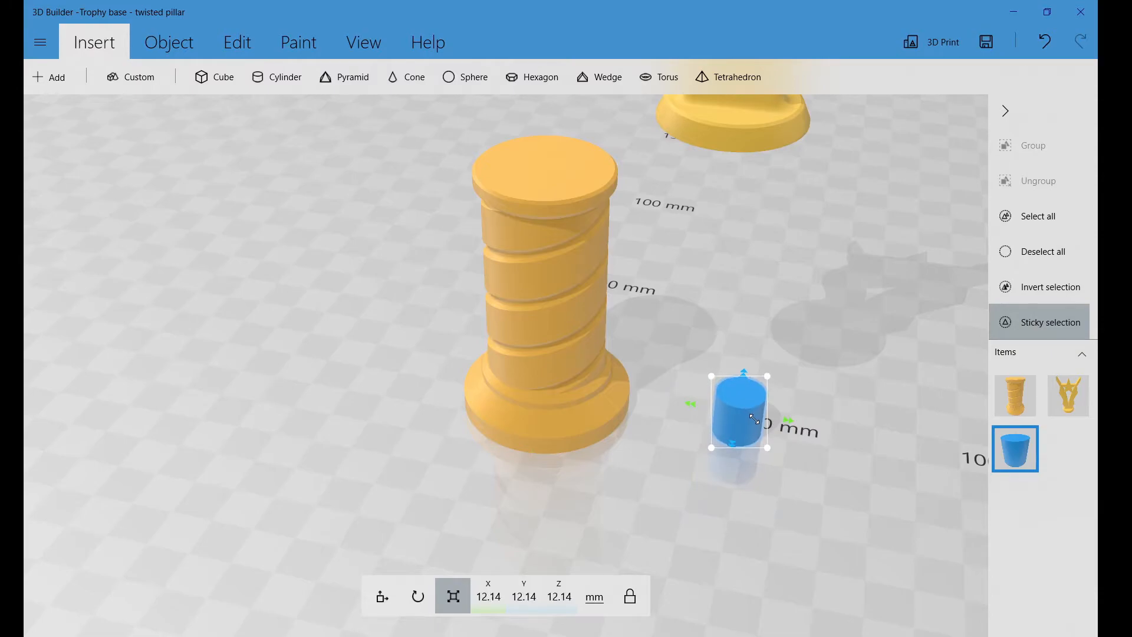
- Move the small cylinder onto the centre of the pillar's top, at X 0, Y 0 and about Z 68.24 mm
left_click(382, 597)
left_click_drag(784, 426, 672, 400)
left_click_drag(629, 360, 621, 119)
left_click_drag(692, 185, 601, 171)
scroll(725, 302, "down", 1)
right_click_drag(726, 302, 700, 358)
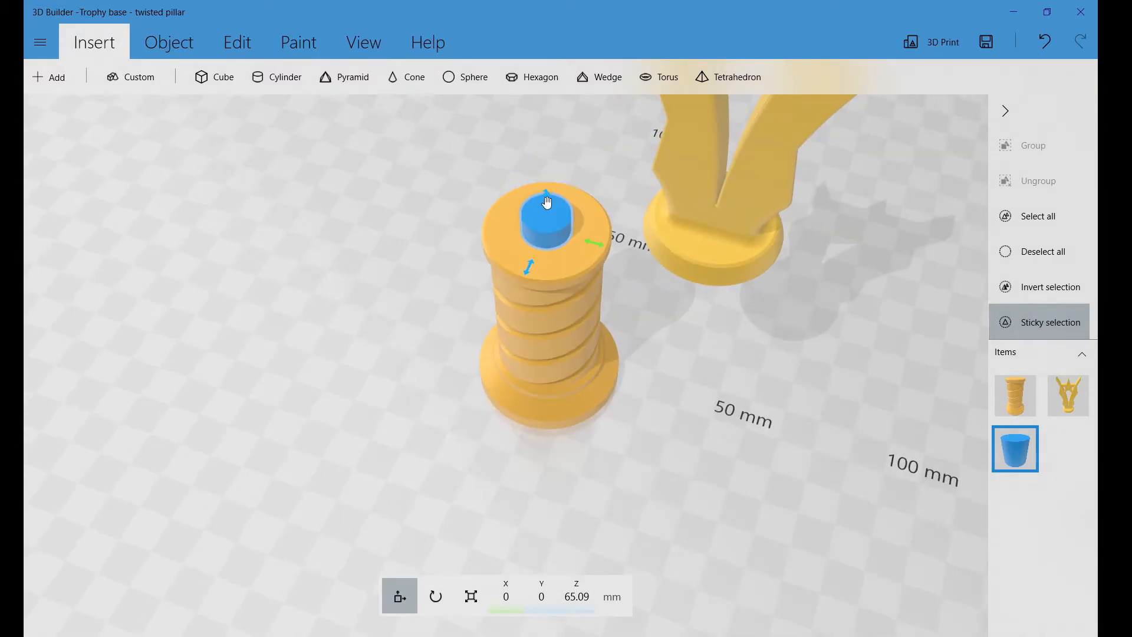
mouse_move(542, 187)
left_mouse_down()
mouse_move(544, 151)
mouse_move(546, 186)
left_mouse_up()
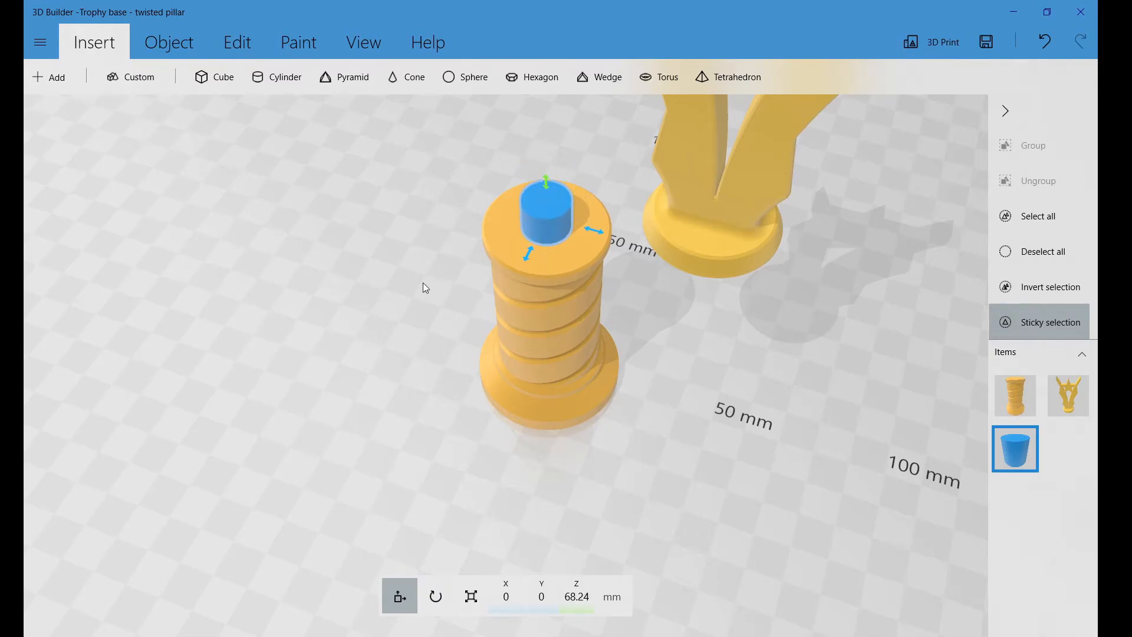
- Resize the small cylinder on the pillar into a narrow peg, about 7.56 mm in X and Y and 9.14 mm tall
left_click_drag(423, 287, 599, 356)
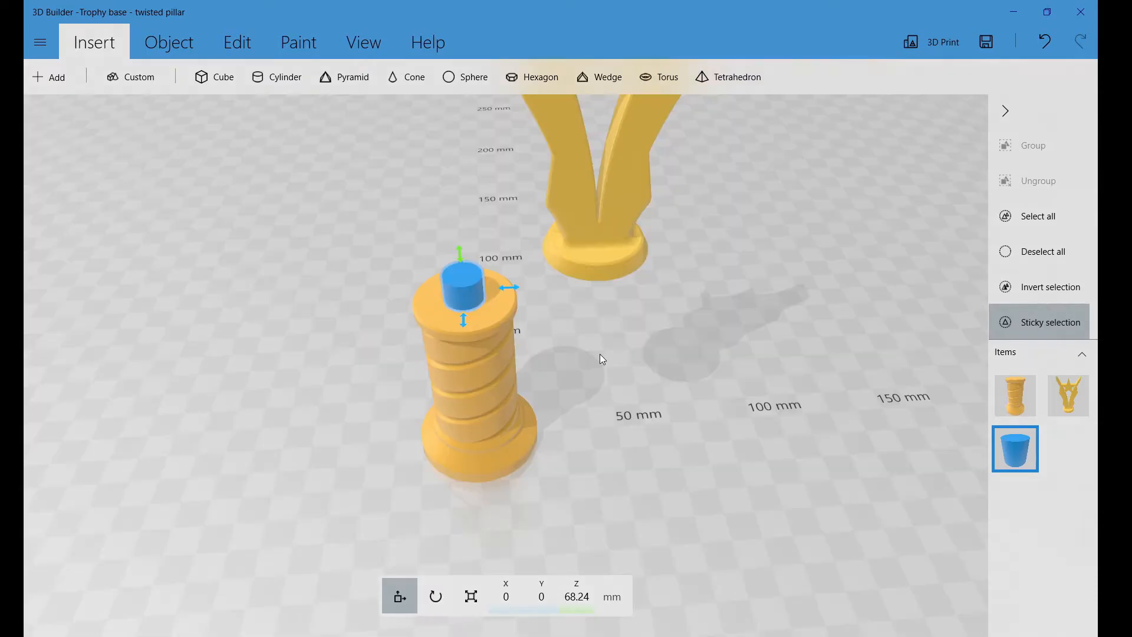
left_click(465, 298)
left_click(465, 295)
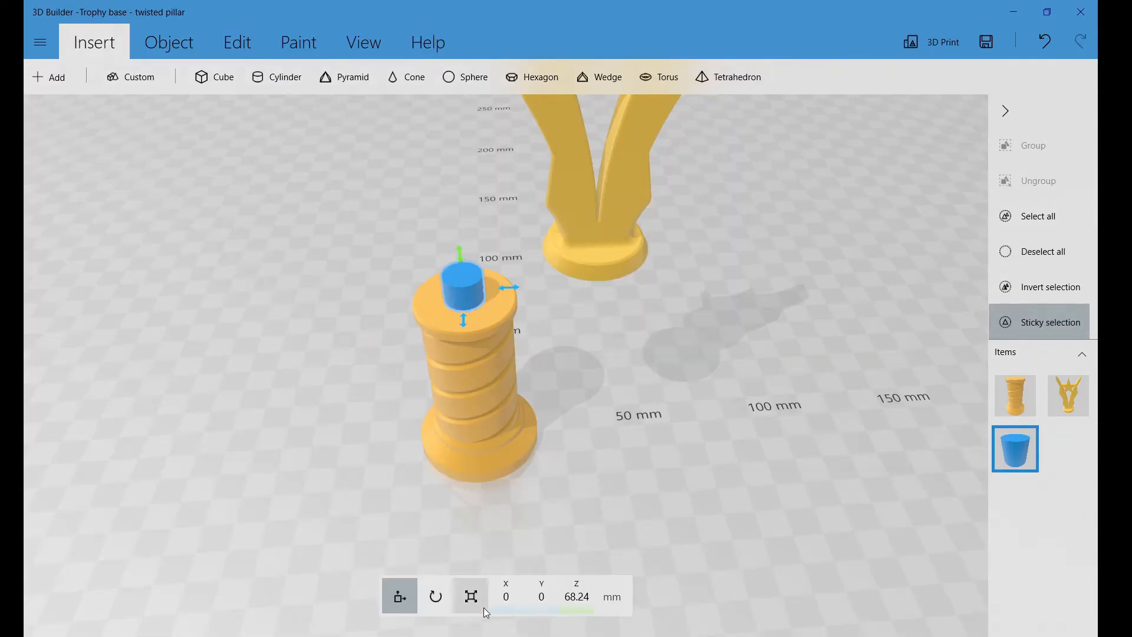
left_click(453, 596)
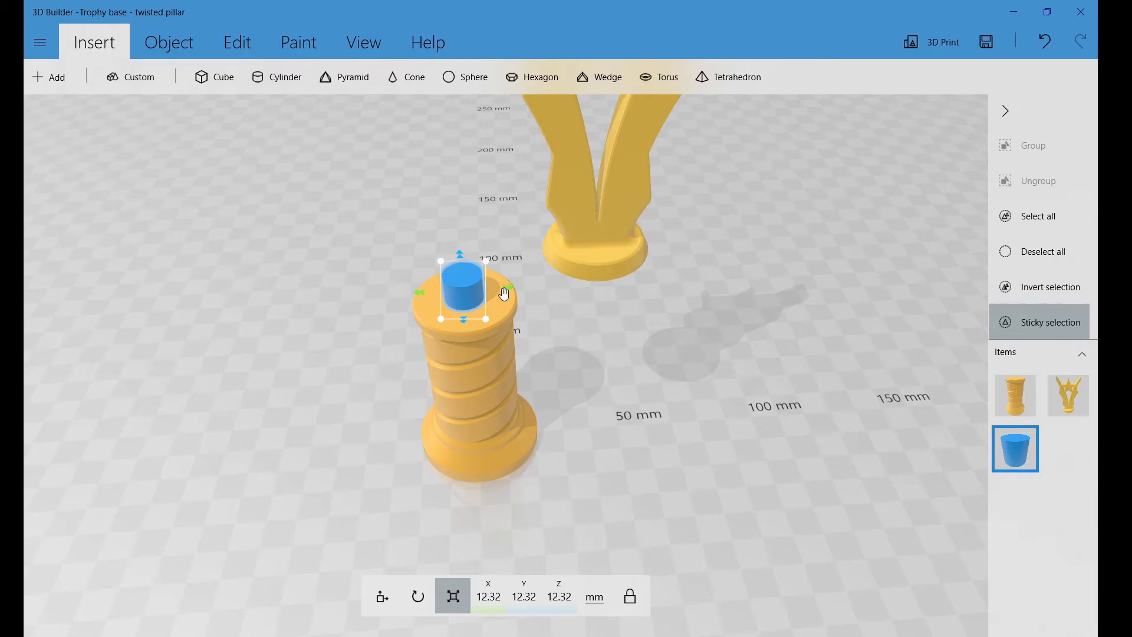
left_click_drag(504, 293, 490, 308)
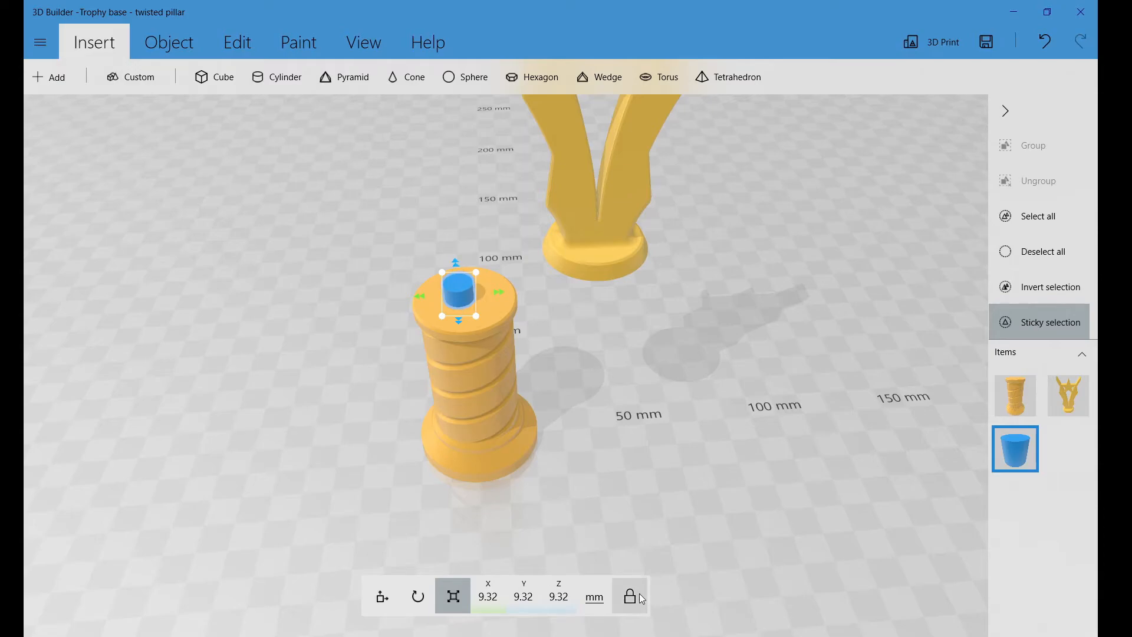
left_click_drag(456, 266, 456, 257)
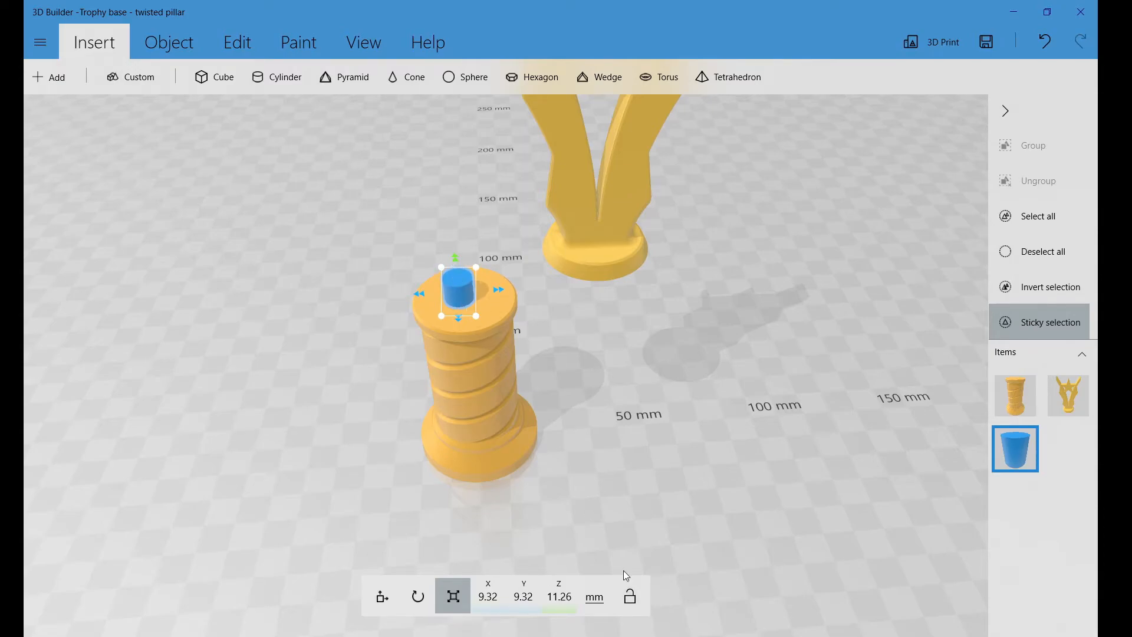
left_click(630, 596)
left_click_drag(499, 292, 492, 292)
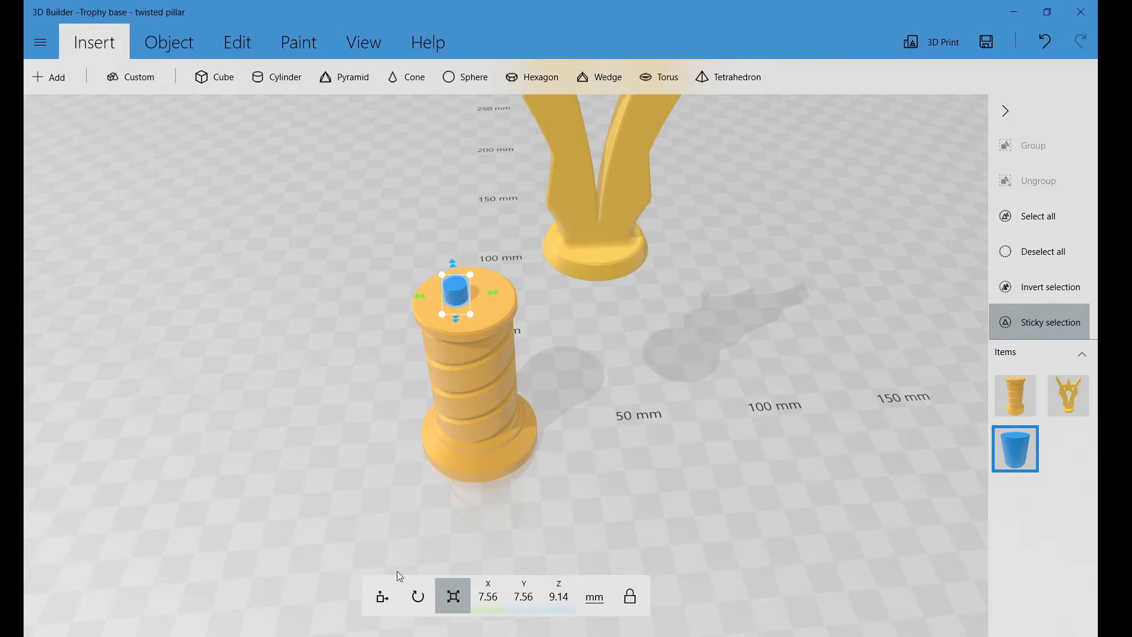
- Centre the peg on the pillar's top again, at X 0, Y 0 and about Z 67.19 mm
left_click(386, 588)
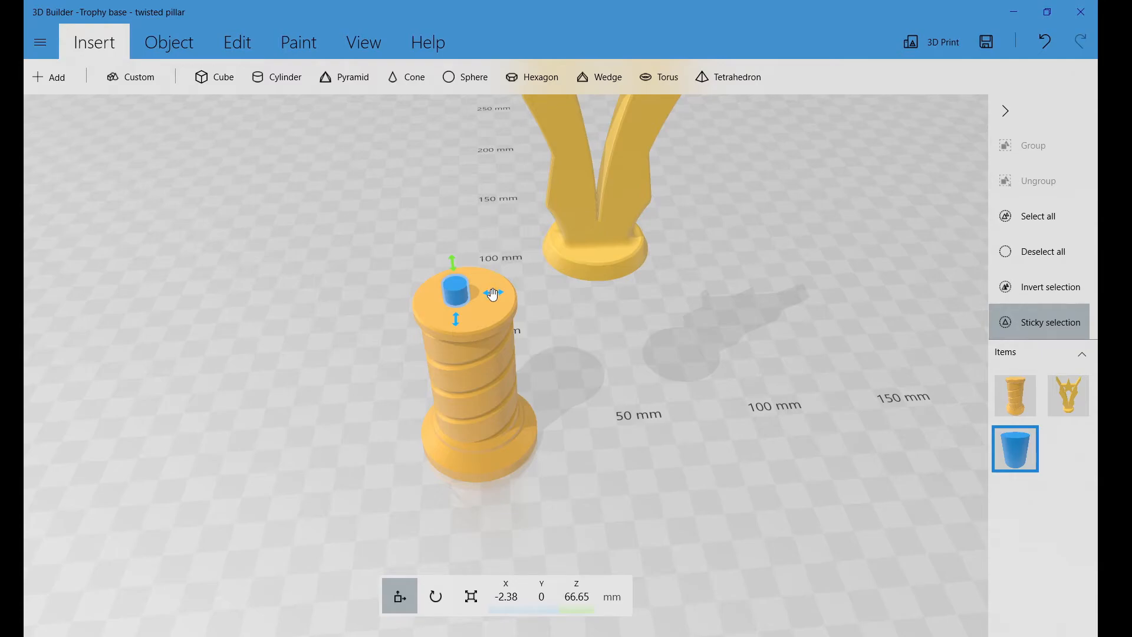
left_click_drag(506, 296, 510, 298)
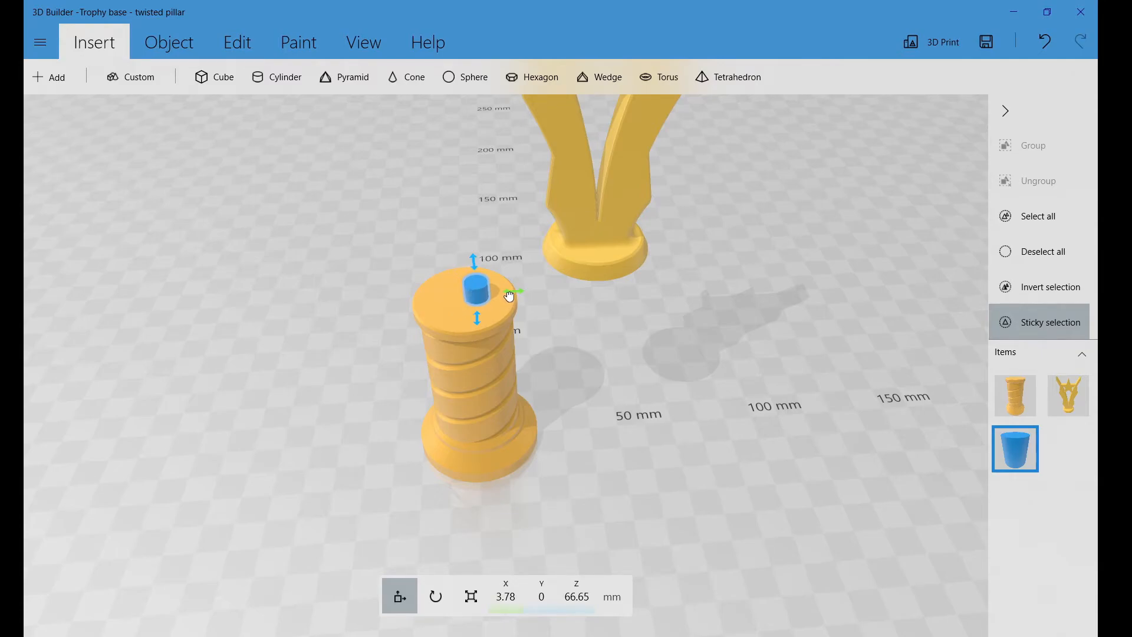
left_click_drag(508, 296, 498, 295)
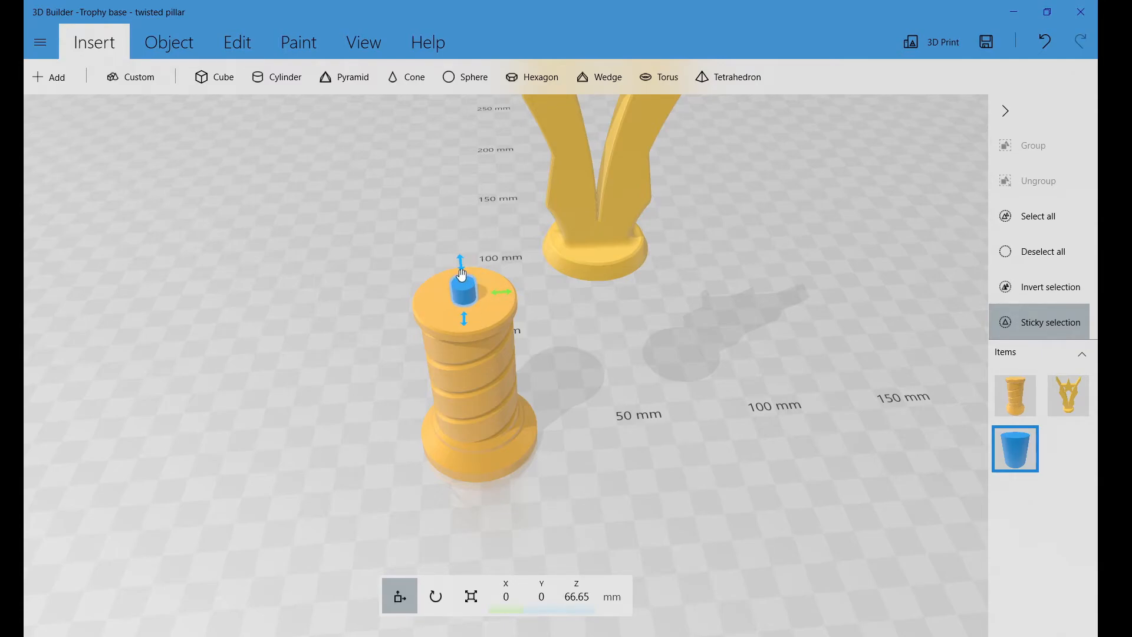
mouse_move(457, 260)
left_mouse_down()
mouse_move(455, 247)
mouse_move(452, 260)
left_mouse_up()
- Duplicate the peg and move the copy into the underside of the trophy figure's base, at about X 39.24 and Z 83.28 mm
key("ctrl+d")
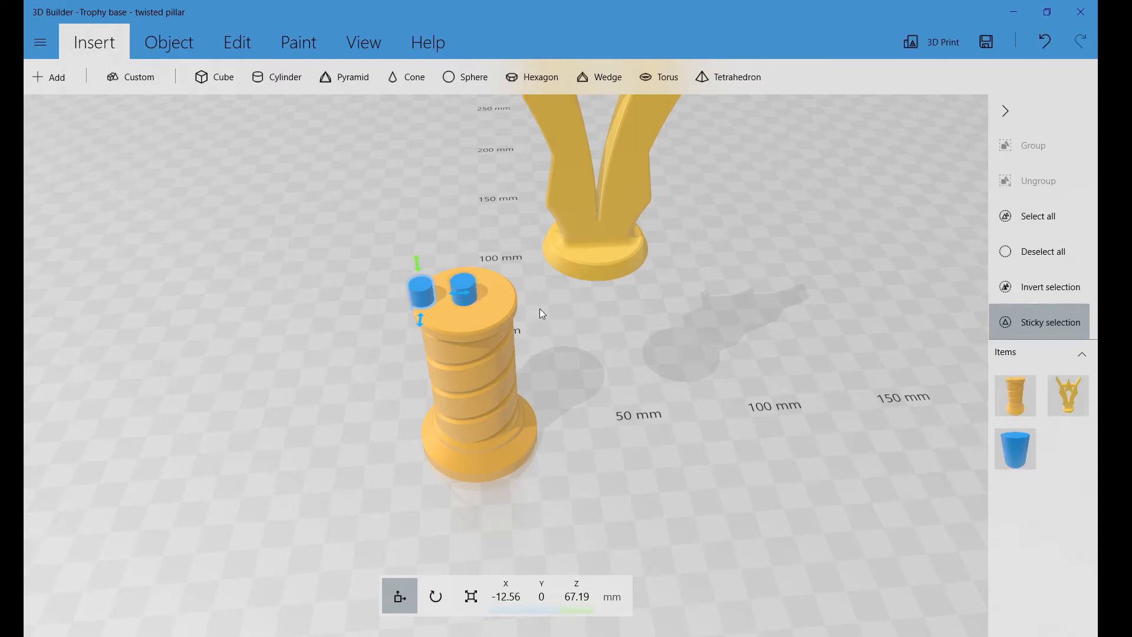
left_click_drag(528, 308, 608, 283)
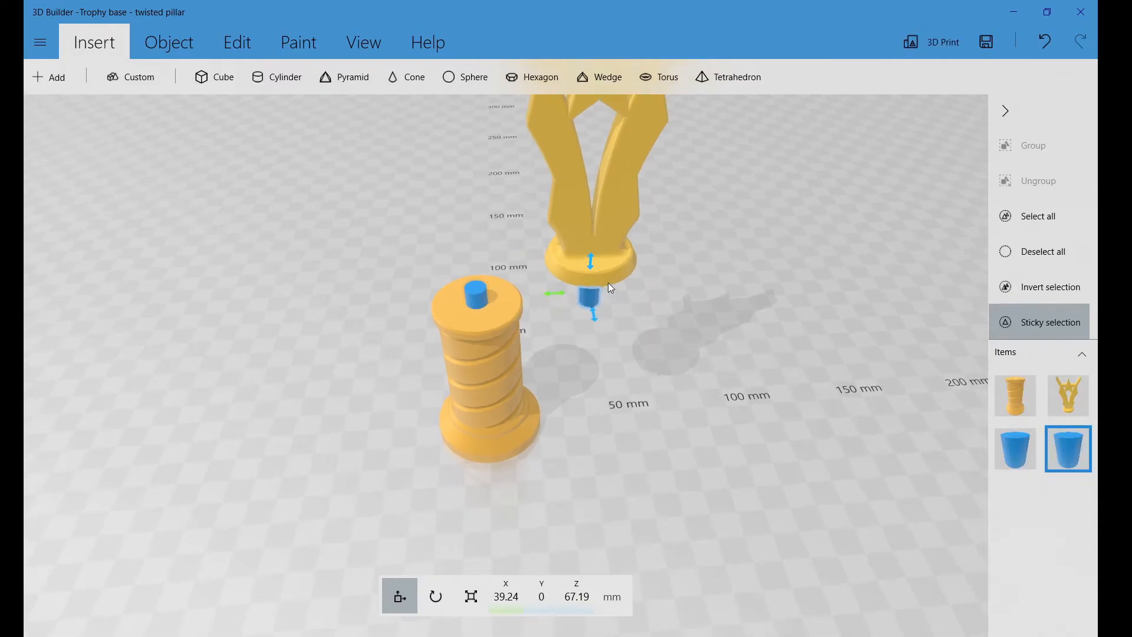
right_click_drag(648, 218, 610, 313)
scroll(608, 333, "up", 5)
right_click_drag(669, 193, 653, 285)
right_click_drag(590, 399, 583, 557)
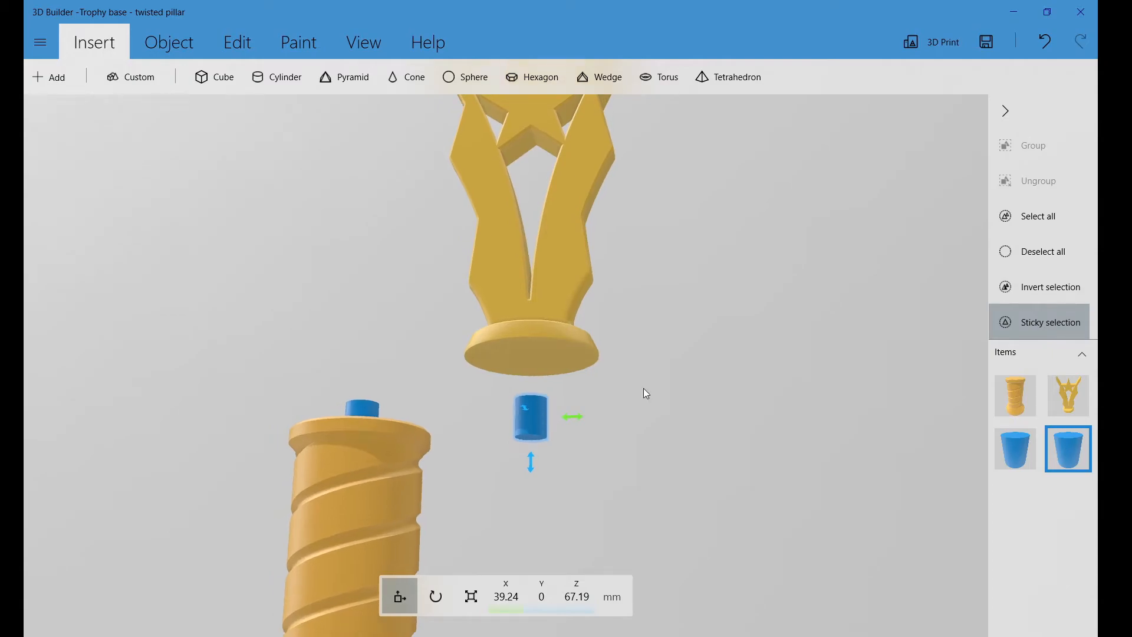
right_click_drag(659, 404, 686, 412)
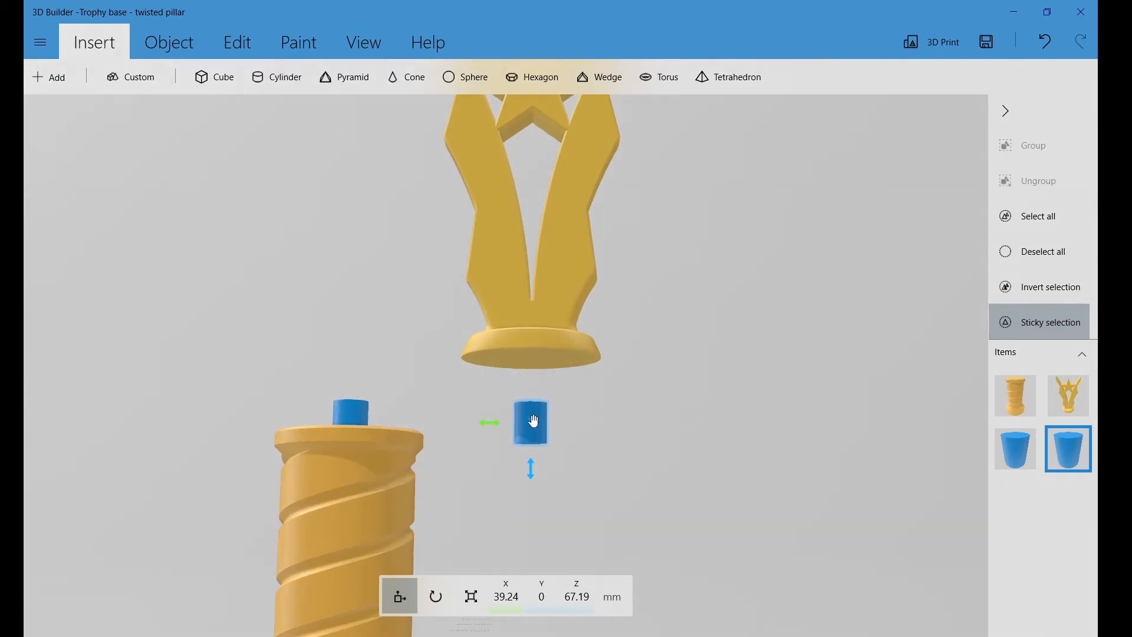
left_click_drag(532, 474, 532, 401)
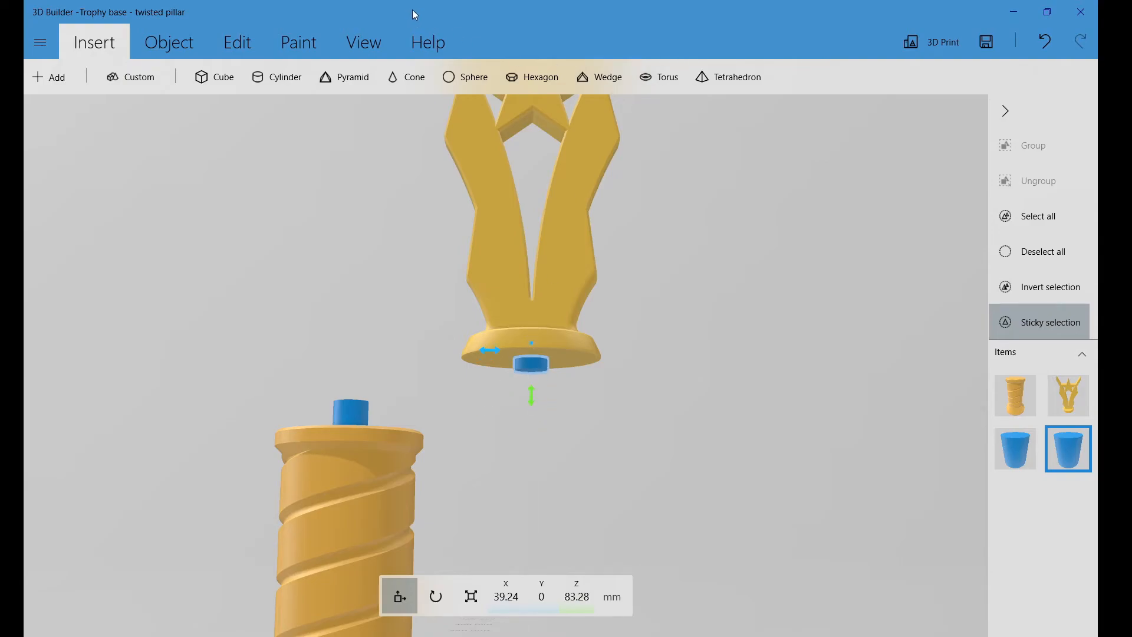
- Try subtracting the peg copy from the trophy figure's base, and undo the subtraction
left_click(254, 52)
left_click(565, 69)
middle_click_drag(685, 333, 650, 202)
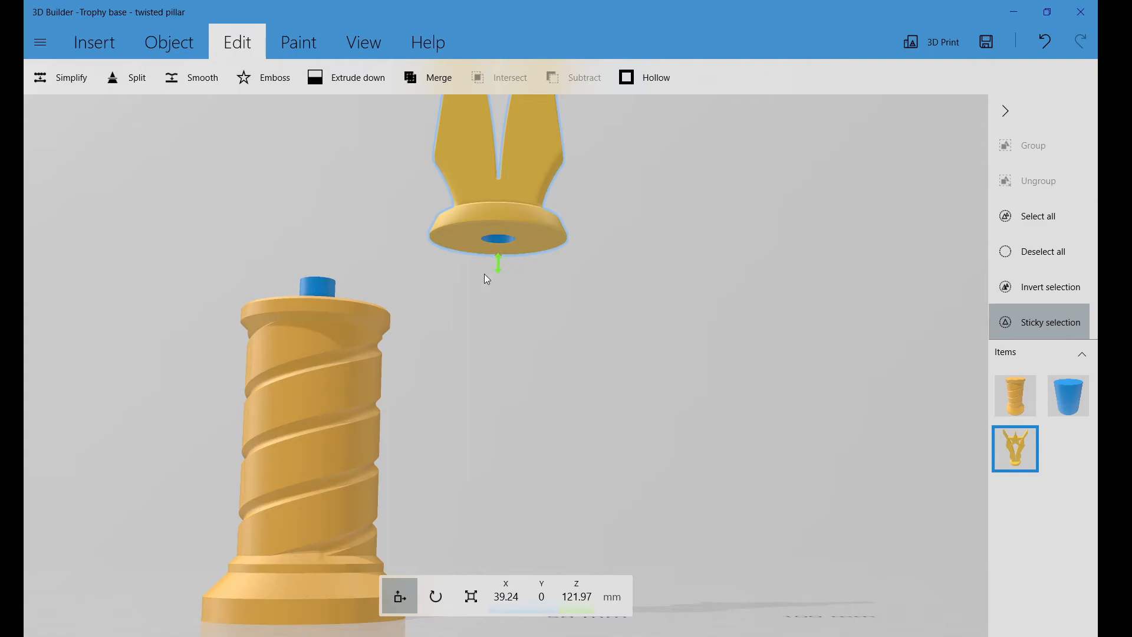
key("ctrl+z")
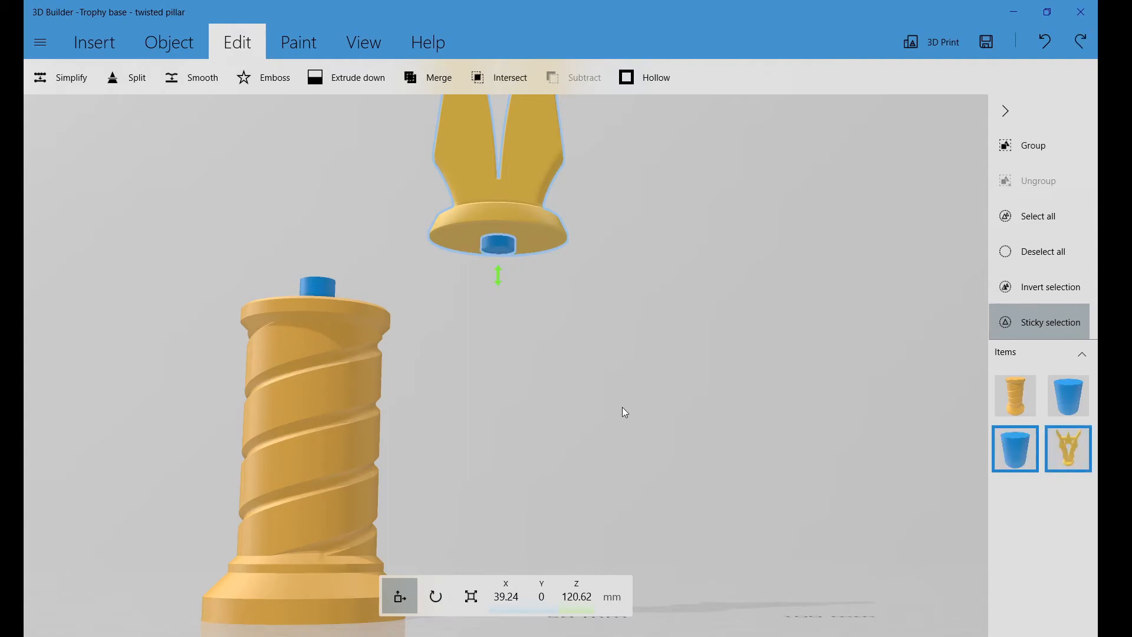
- Lower the peg copy so that more of it protrudes beneath the trophy figure's base
left_click_drag(622, 408, 649, 421)
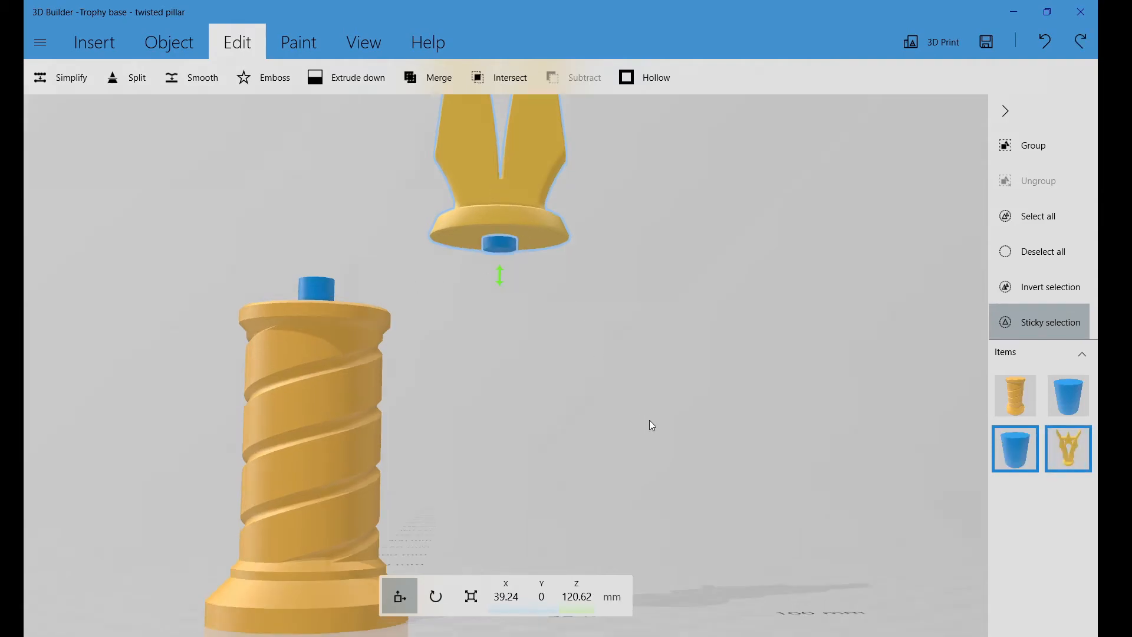
left_click_drag(501, 277, 496, 310)
left_click(546, 254)
right_click_drag(553, 312, 719, 367)
left_click_drag(720, 367, 568, 395)
- Subtract the peg on the pillar from the twisted pillar to cut a matching socket in its top
left_click(511, 371)
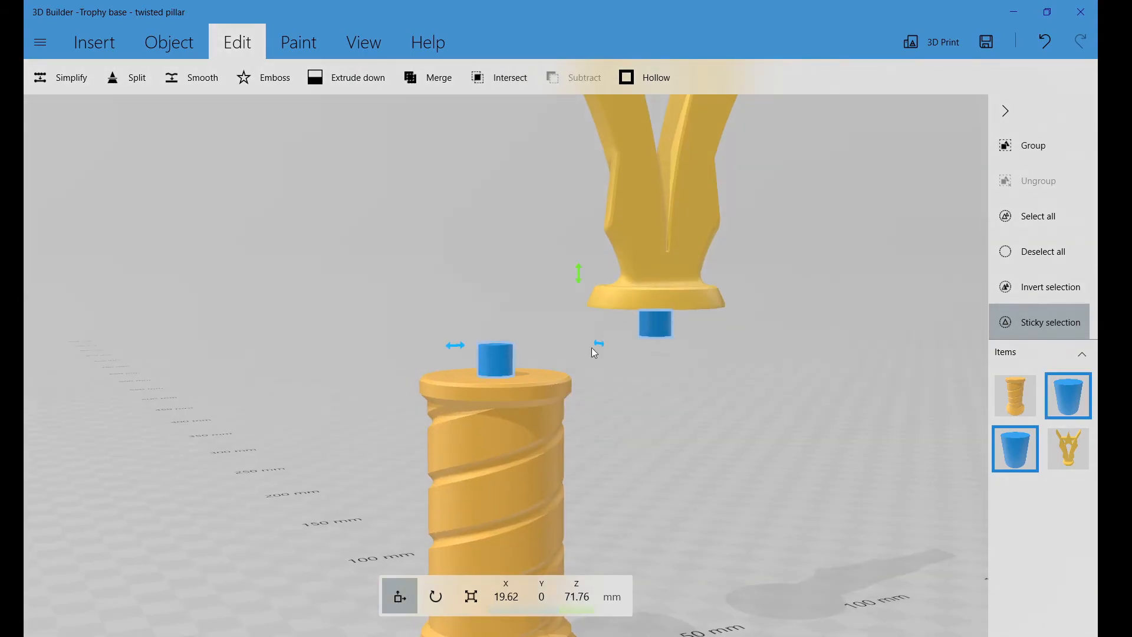
left_click(653, 325)
left_click(561, 82)
left_click_drag(630, 429, 598, 403)
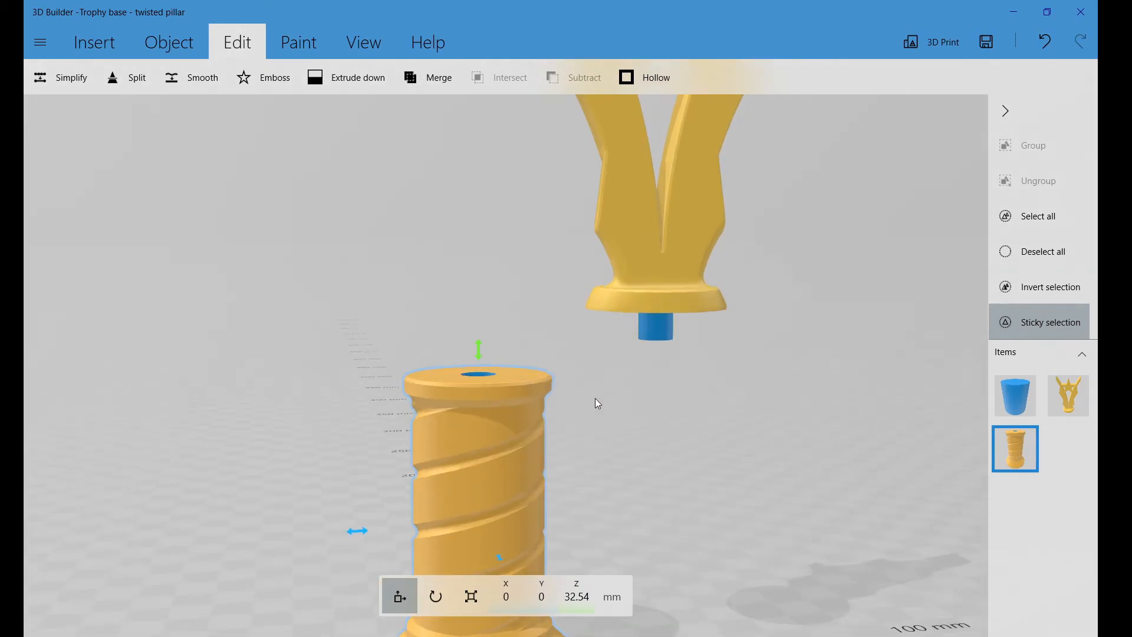
- Move the trophy figure together with its peg onto the pillar, fitting the peg into the socket at X 0, Y 0 and about Z 102.37 mm
scroll(688, 438, "down", 3)
left_click(625, 331)
left_click(645, 277)
left_click(533, 449)
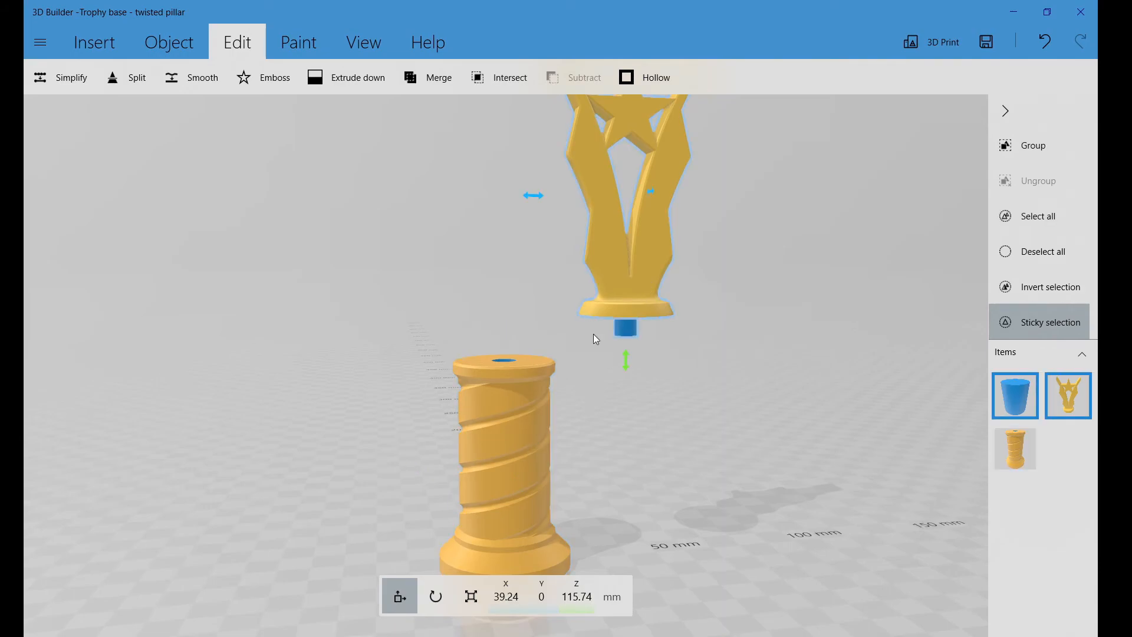
left_click_drag(630, 298, 501, 398)
left_click_drag(398, 236, 405, 239)
left_click_drag(503, 401, 503, 406)
right_click_drag(675, 433, 546, 448)
right_click_drag(628, 473, 677, 479)
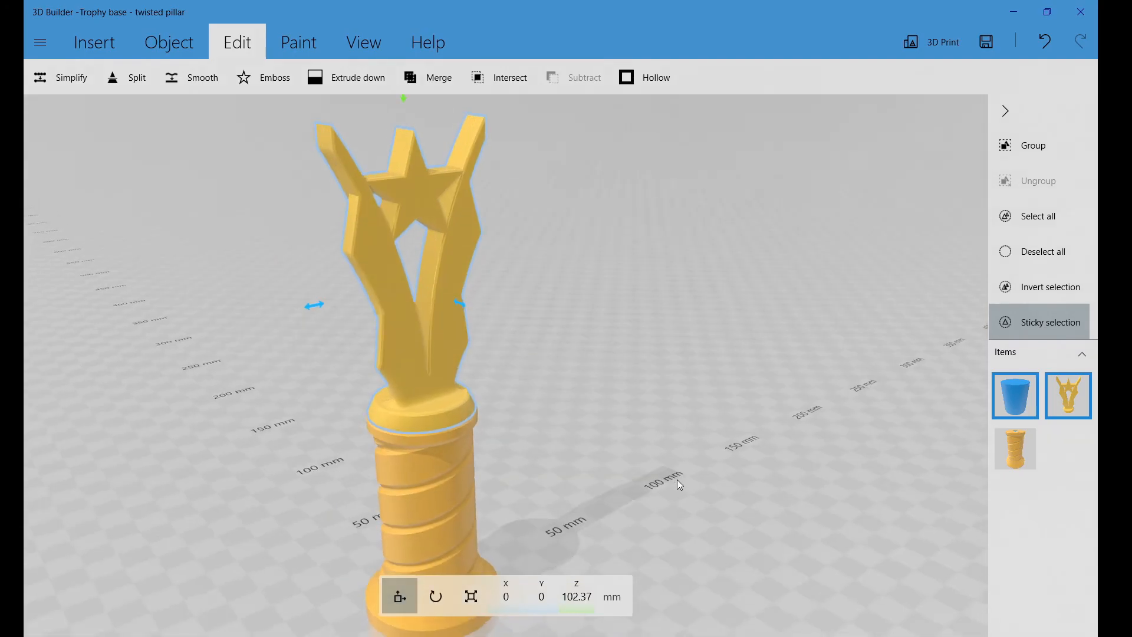
- Switch the selected trophy figure and its peg from moving to rotating
left_click(448, 245)
left_click(440, 314)
left_click(437, 596)
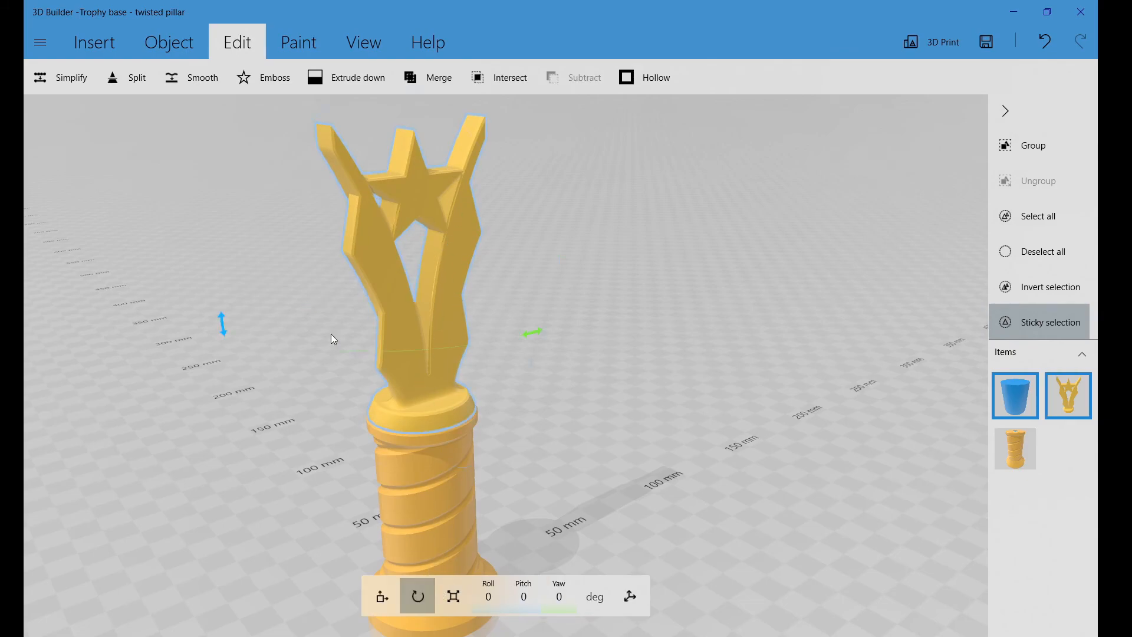
left_click_drag(278, 185, 409, 170)
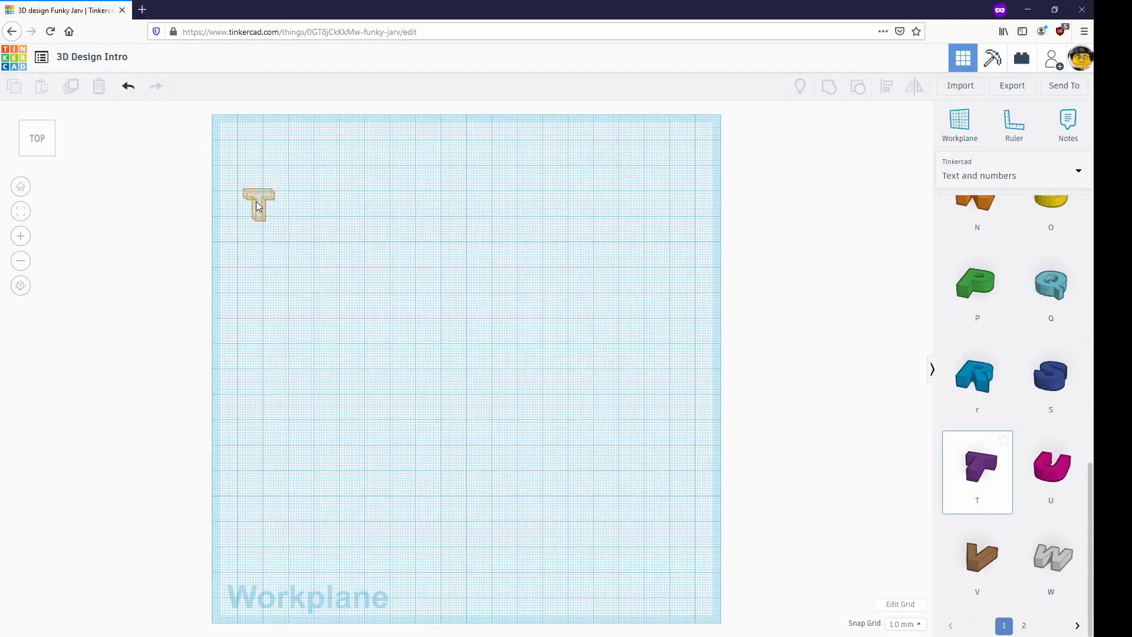
- In Tinkercad, place and enlarge letter shapes that spell THANKS along the workplane's upper edge
scroll(976, 475, "down", 6)
left_click_drag(976, 475, 477, 163)
left_click_drag(490, 178, 526, 226)
left_click_drag(1051, 398, 548, 163)
left_click_drag(577, 203, 603, 229)
left_click_drag(1051, 506, 694, 232)
- Enlarge the letter F below THANKS and add the letter O beside it
left_click_drag(976, 257, 396, 384)
scroll(1051, 383, "down", 2)
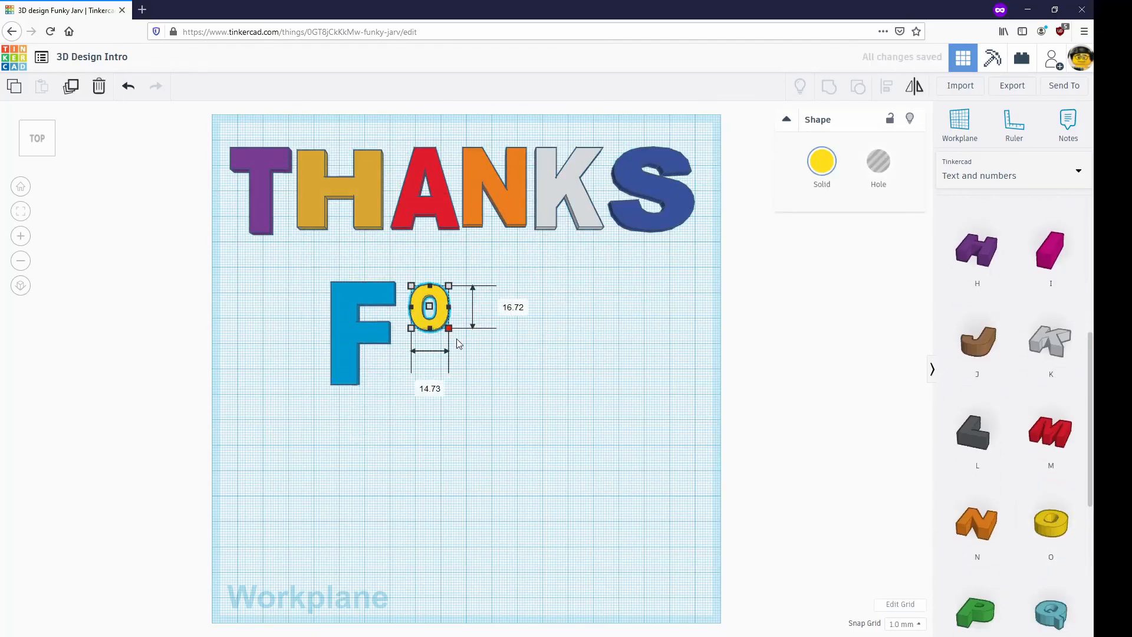